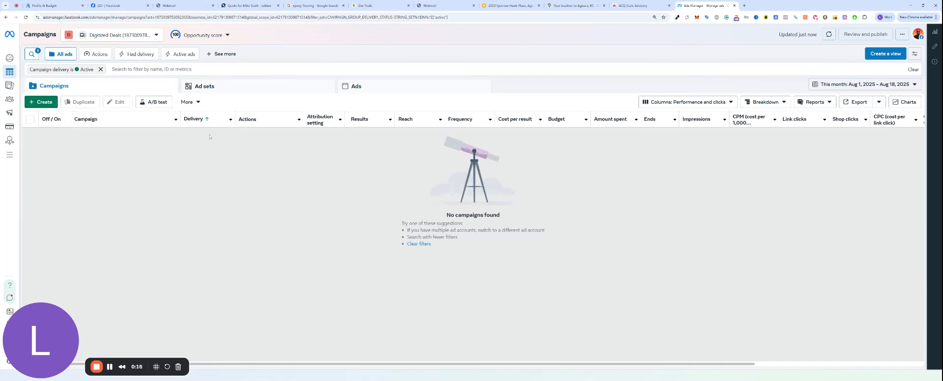
Step: Create a new campaign with the Leads objective, set up as a Manual leads campaign
{"action": "left_click", "coordinate": [44, 103]}
{"action": "left_click", "coordinate": [412, 183]}
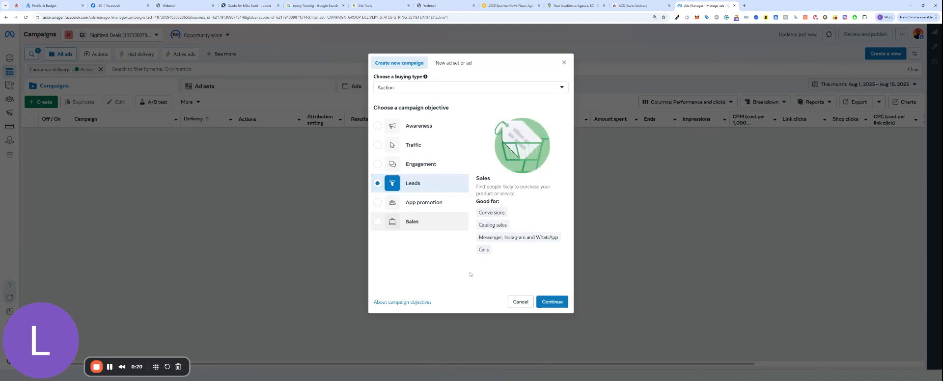
{"action": "left_click", "coordinate": [551, 300]}
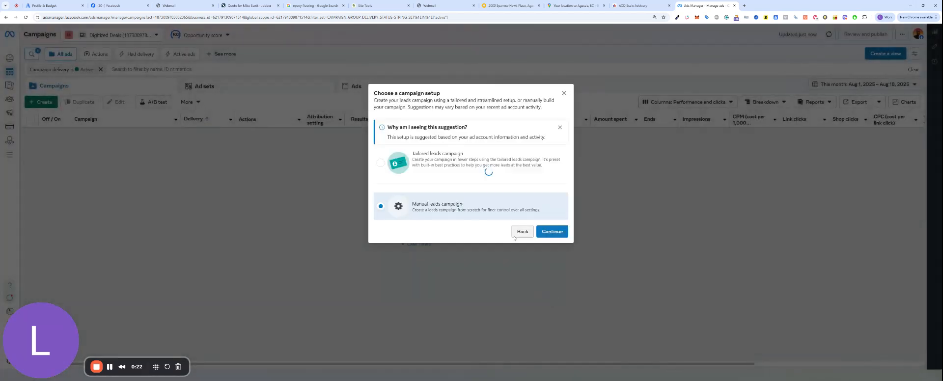
{"action": "left_click", "coordinate": [434, 211]}
{"action": "left_click", "coordinate": [562, 235]}
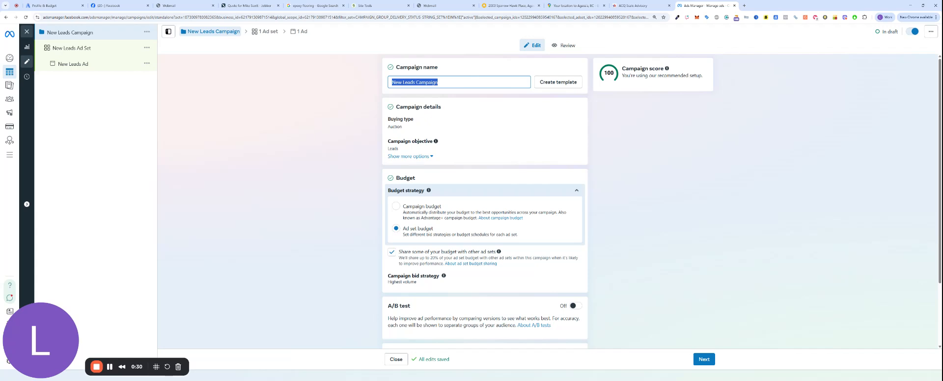
Step: Rename the campaign to 'Duct Cleaning Raleigh | Raleigh'
{"action": "key", "text": "BackSpace"}
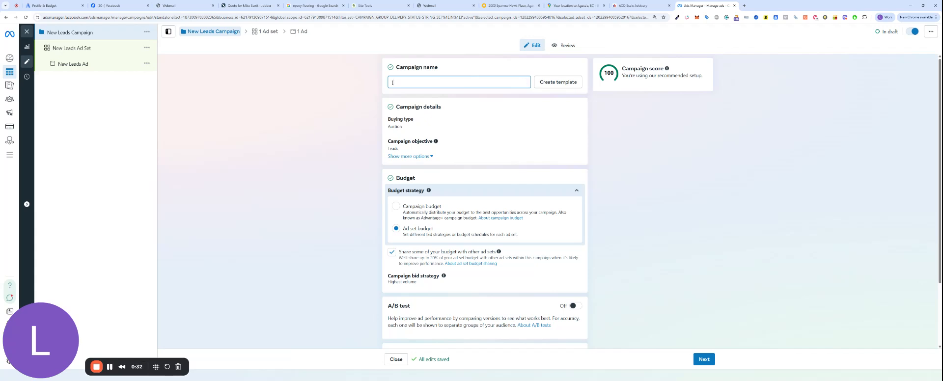
{"action": "type", "text": "Duct Cleaning Raleigh | Ral"}
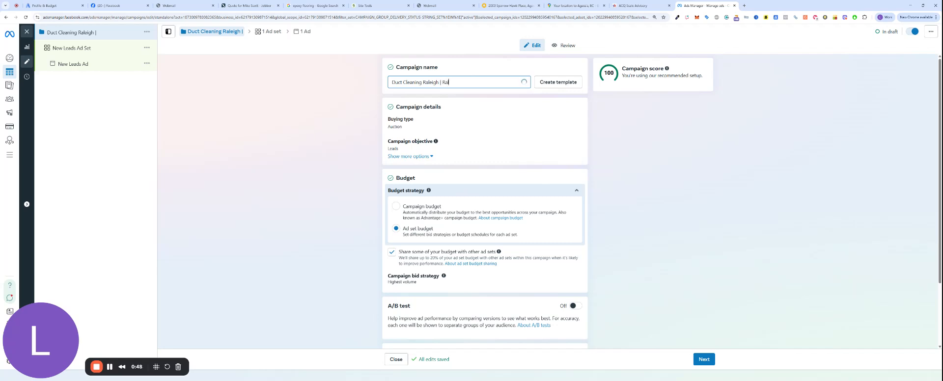
{"action": "type", "text": "eigh"}
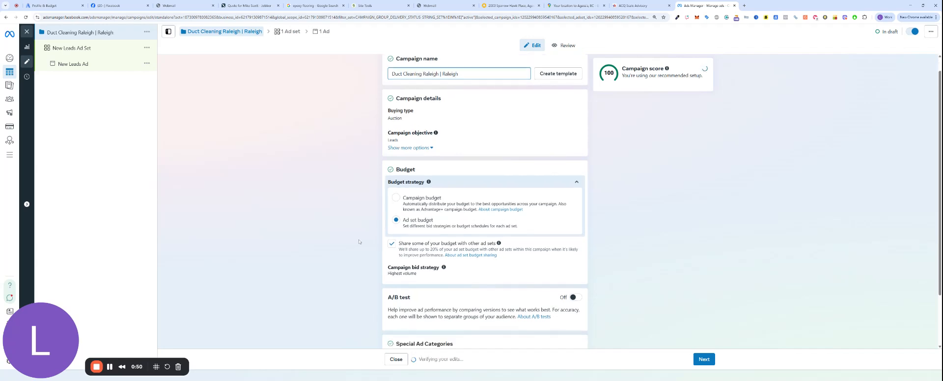
Step: Turn off 'Share some of your budget with other ad sets'
{"action": "scroll", "coordinate": [431, 232], "scroll_direction": "down", "scroll_amount": 2}
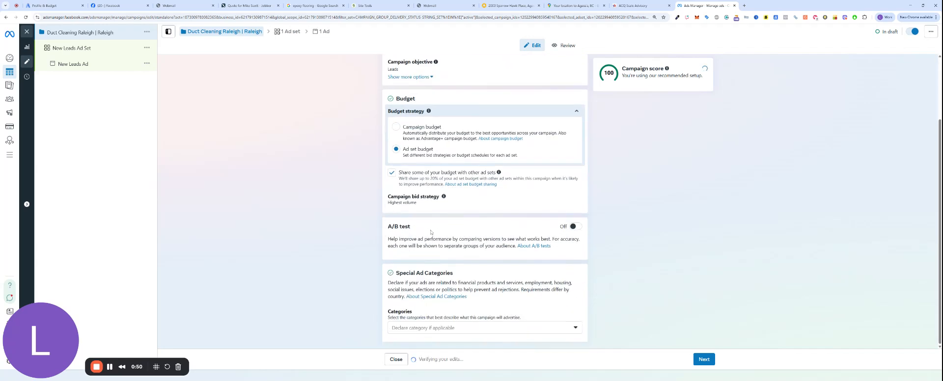
{"action": "left_click", "coordinate": [392, 172]}
{"action": "scroll", "coordinate": [693, 268], "scroll_direction": "down", "scroll_amount": 1}
Step: In the ad set settings, replace the default ad set name with 'Advantage+ | $12.50'
{"action": "left_click", "coordinate": [703, 359]}
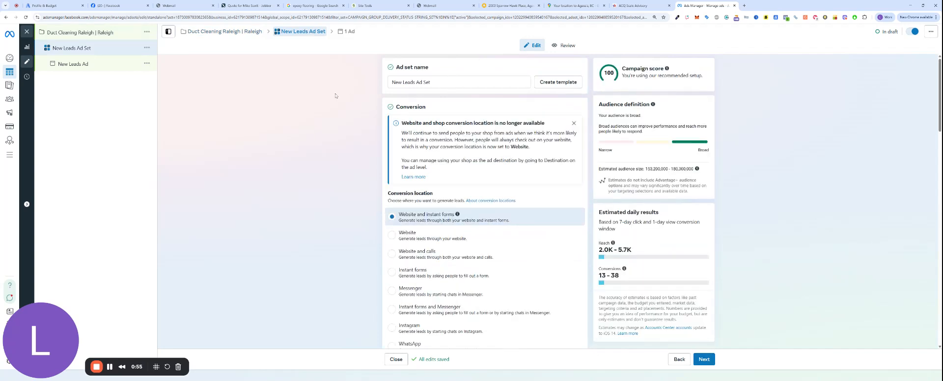
{"action": "left_click_drag", "start_coordinate": [444, 83], "coordinate": [370, 82]}
{"action": "type", "text": "Advanta"}
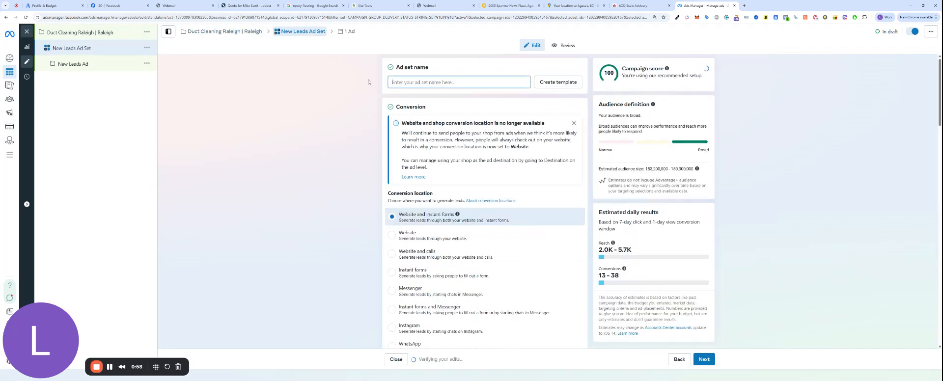
{"action": "type", "text": "ge+"}
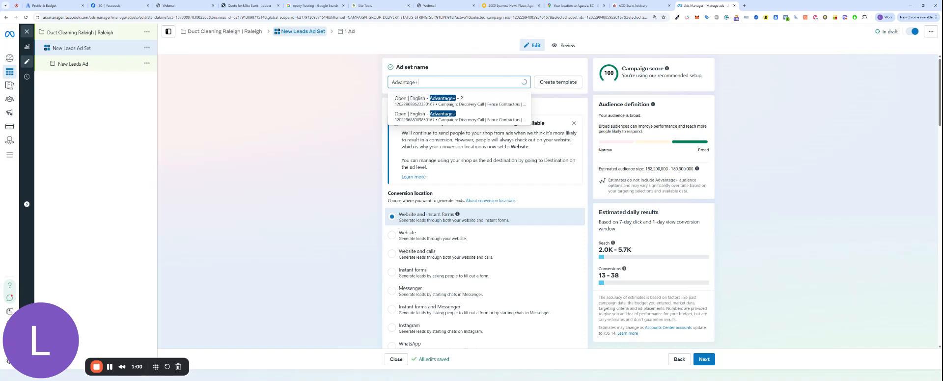
{"action": "type", "text": " | O"}
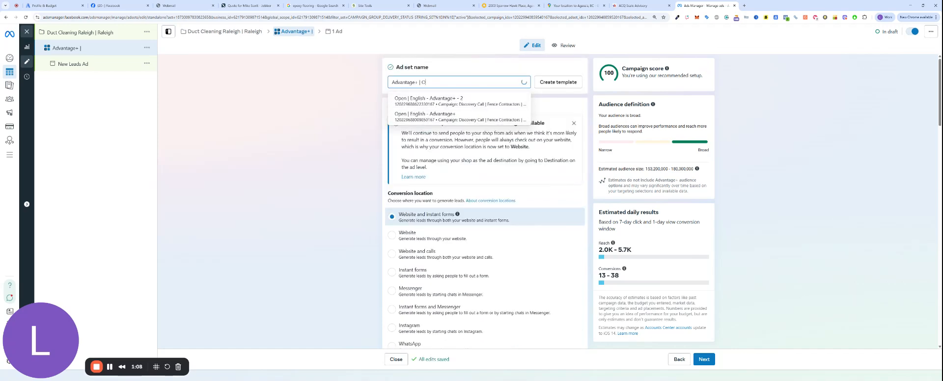
{"action": "type", "text": "pe"}
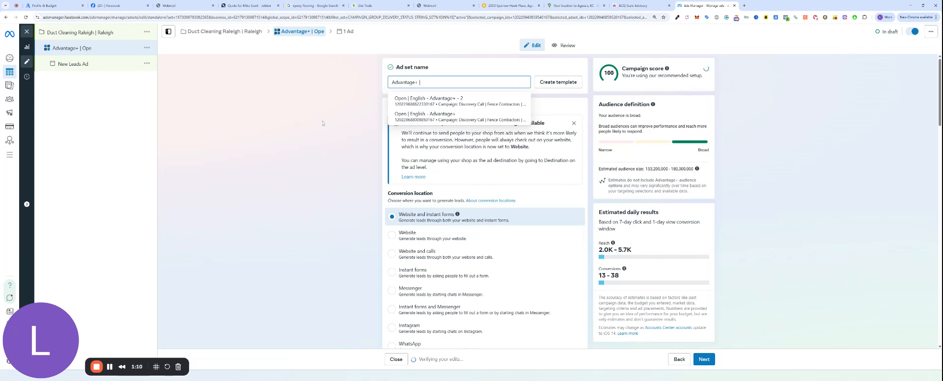
{"action": "scroll", "coordinate": [330, 153], "scroll_direction": "down", "scroll_amount": 8}
{"action": "scroll", "coordinate": [340, 157], "scroll_direction": "down", "scroll_amount": 4}
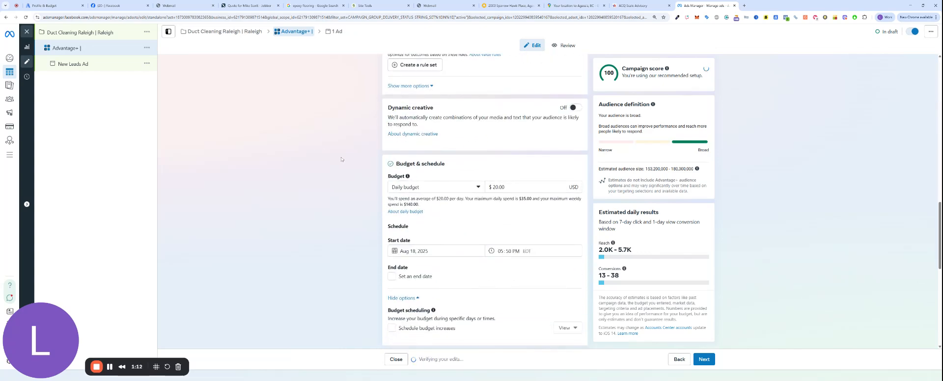
{"action": "scroll", "coordinate": [341, 157], "scroll_direction": "up", "scroll_amount": 7}
{"action": "scroll", "coordinate": [346, 159], "scroll_direction": "up", "scroll_amount": 6}
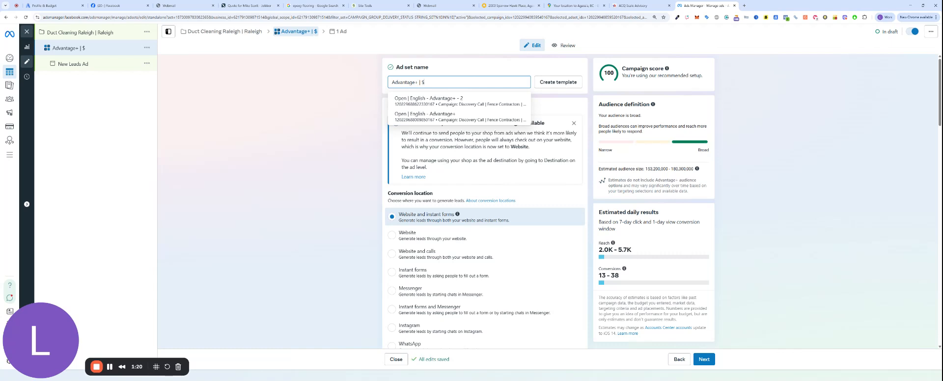
{"action": "type", "text": "12.5"}
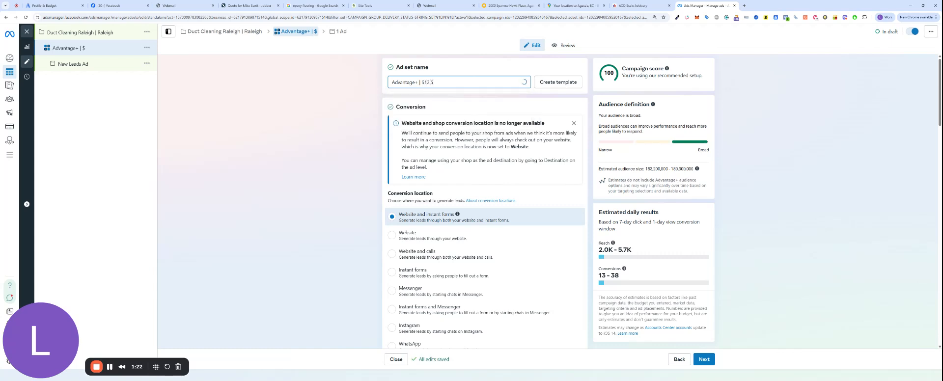
{"action": "type", "text": "0"}
{"action": "scroll", "coordinate": [410, 147], "scroll_direction": "down", "scroll_amount": 3}
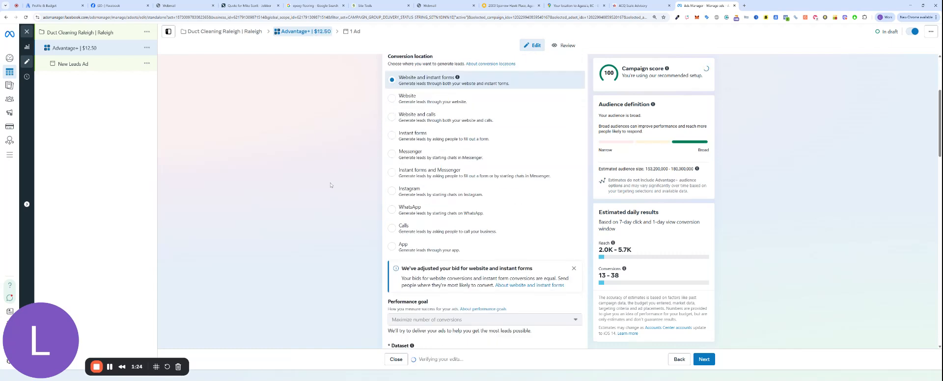
Step: Set the conversion location to Instant forms and promote the Digitized Deals Facebook Page
{"action": "left_click", "coordinate": [421, 138]}
{"action": "scroll", "coordinate": [481, 140], "scroll_direction": "down", "scroll_amount": 3}
{"action": "left_click", "coordinate": [481, 141]}
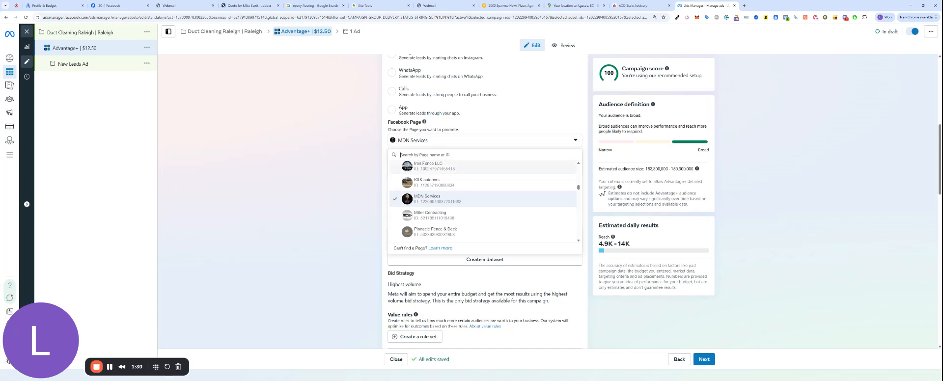
{"action": "type", "text": "duct"}
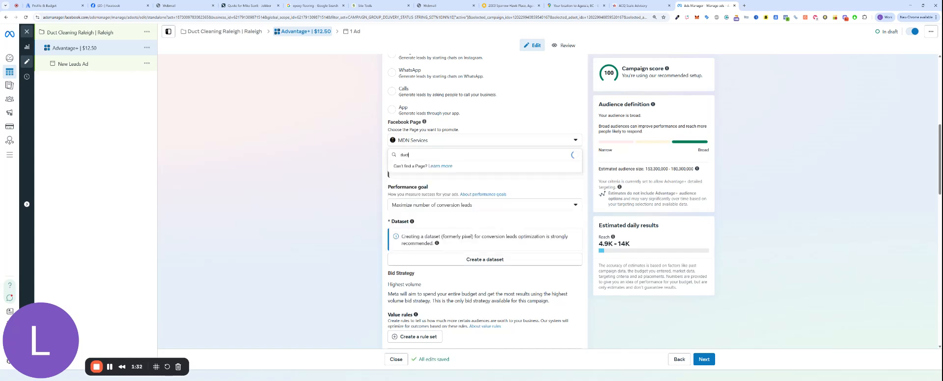
{"action": "type", "text": " clea"}
{"action": "key", "text": "ctrl+a"}
{"action": "type", "text": "digi"}
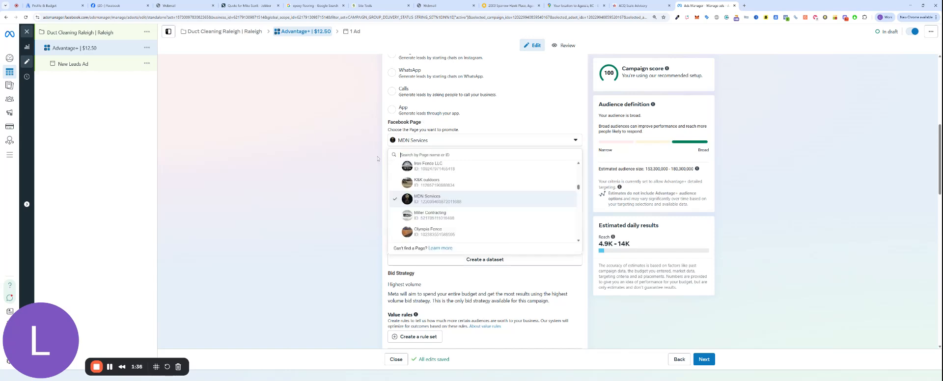
{"action": "left_click", "coordinate": [447, 185]}
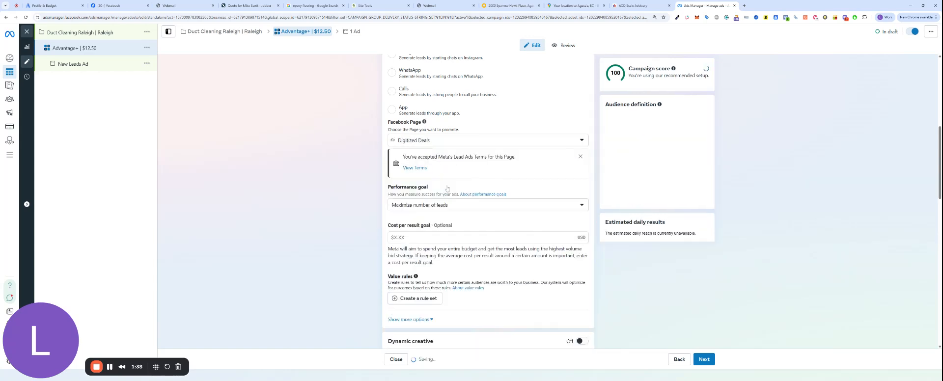
Step: Change the ad set's daily budget to $12.50
{"action": "scroll", "coordinate": [363, 180], "scroll_direction": "down", "scroll_amount": 3}
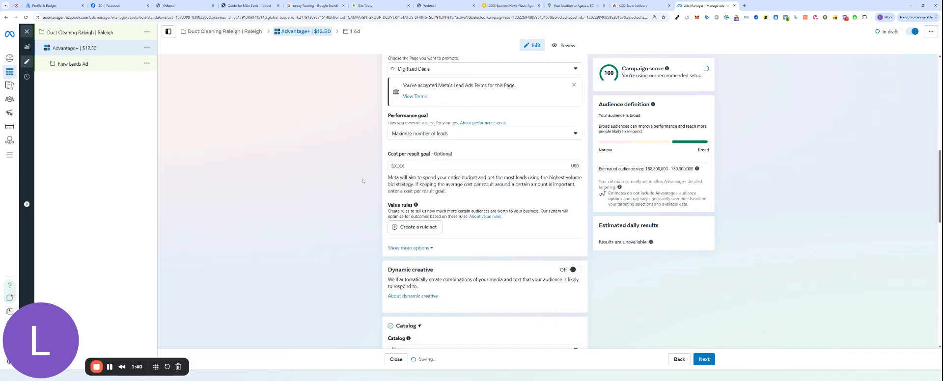
{"action": "scroll", "coordinate": [367, 168], "scroll_direction": "down", "scroll_amount": 1}
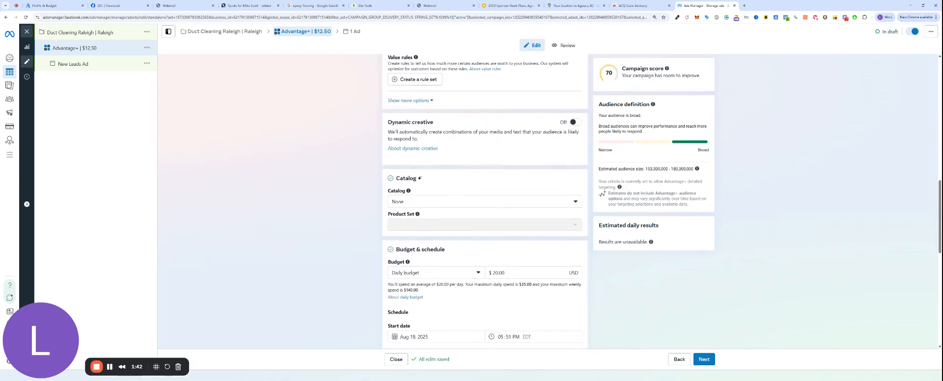
{"action": "double_click", "coordinate": [499, 272]}
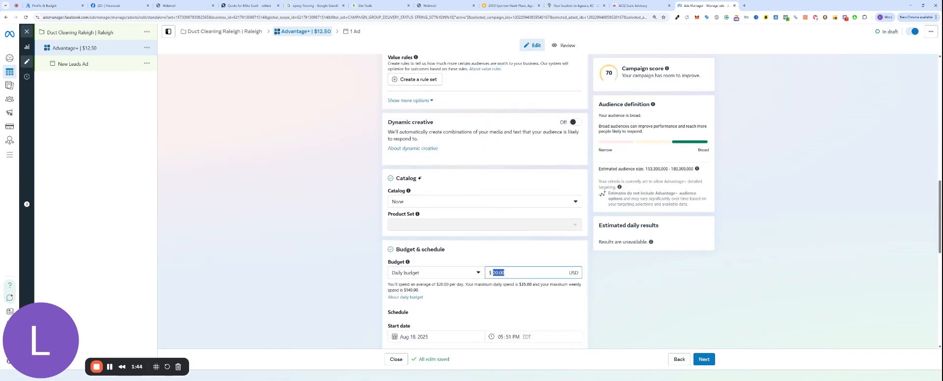
{"action": "type", "text": "12.50"}
{"action": "left_click", "coordinate": [354, 274]}
Step: Replace the United States location target with Raleigh, North Carolina
{"action": "scroll", "coordinate": [359, 274], "scroll_direction": "down", "scroll_amount": 4}
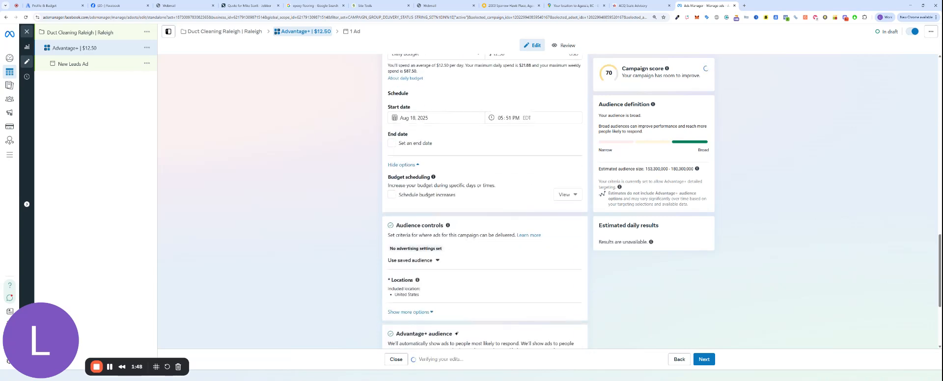
{"action": "scroll", "coordinate": [454, 270], "scroll_direction": "down", "scroll_amount": 1}
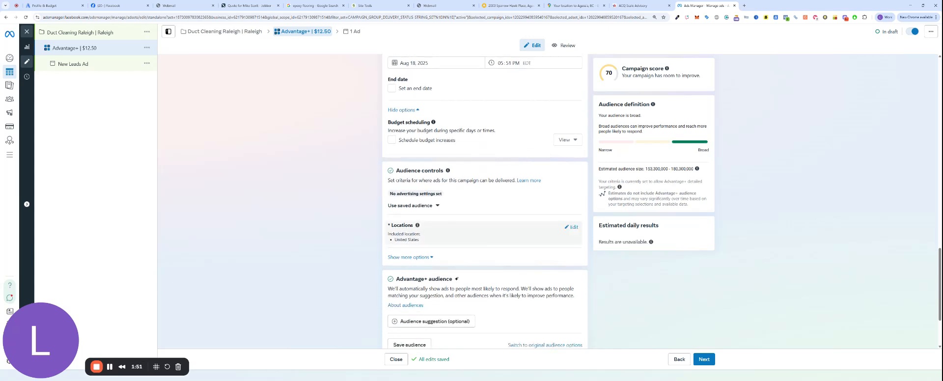
{"action": "left_click", "coordinate": [572, 229]}
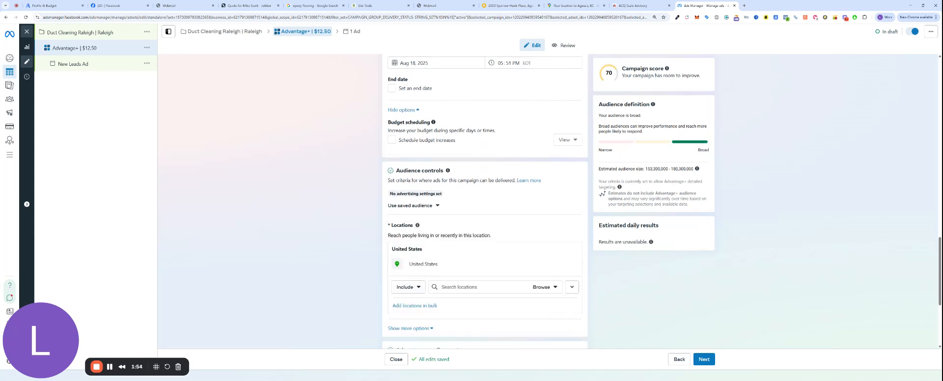
{"action": "type", "text": "Raleigh"}
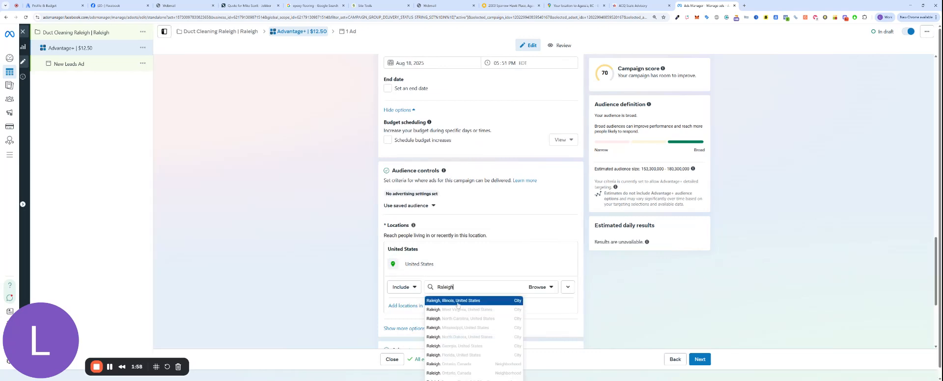
{"action": "left_click", "coordinate": [457, 318]}
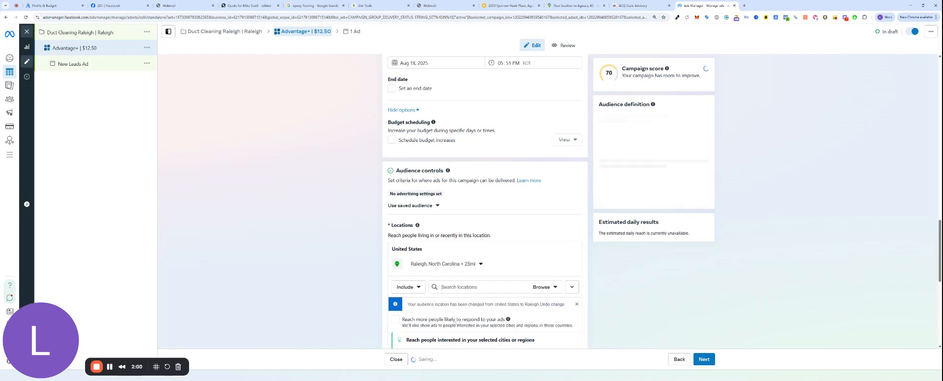
Step: Set the Raleigh location radius to Current city only (+0 mi)
{"action": "left_click", "coordinate": [481, 264]}
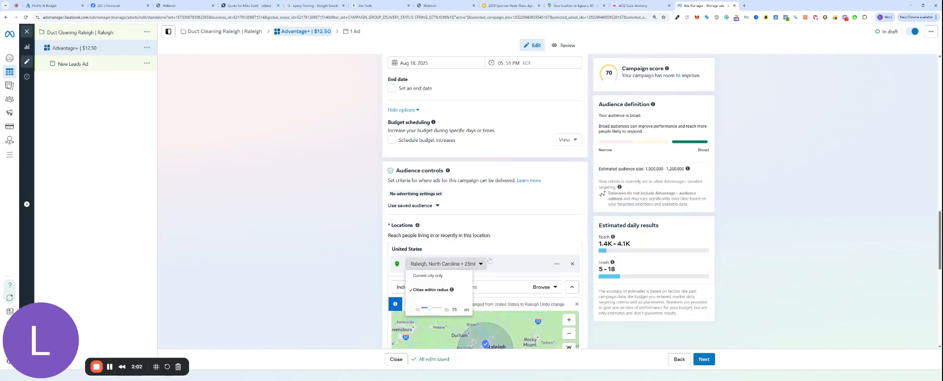
{"action": "scroll", "coordinate": [489, 259], "scroll_direction": "down", "scroll_amount": 1}
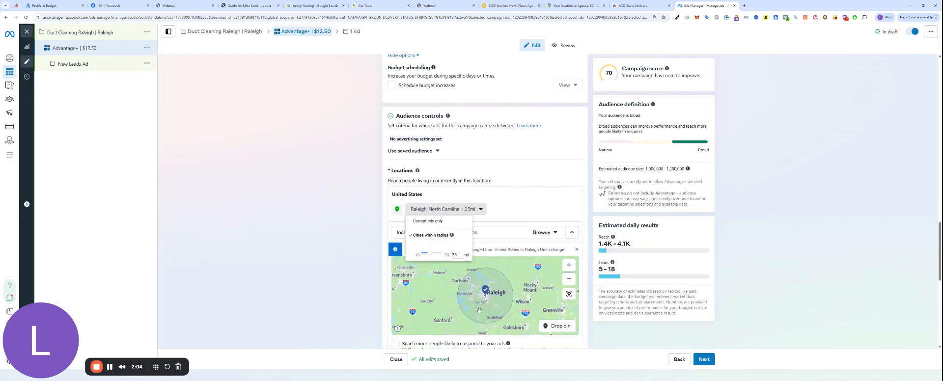
{"action": "left_click", "coordinate": [466, 210]}
{"action": "left_click", "coordinate": [449, 211]}
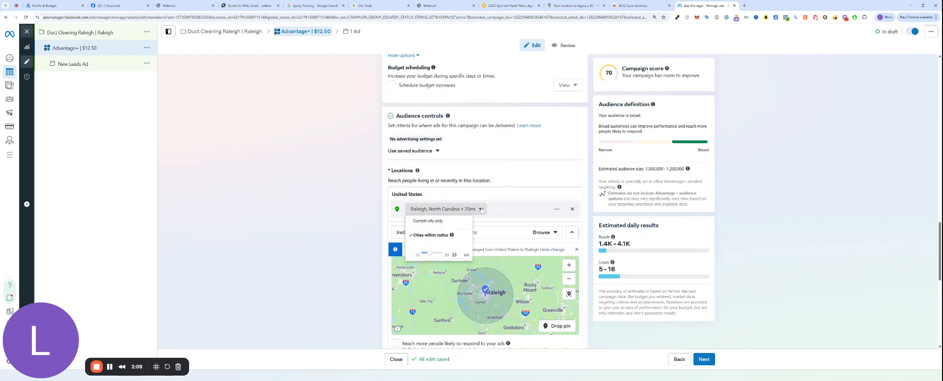
{"action": "left_click", "coordinate": [439, 224]}
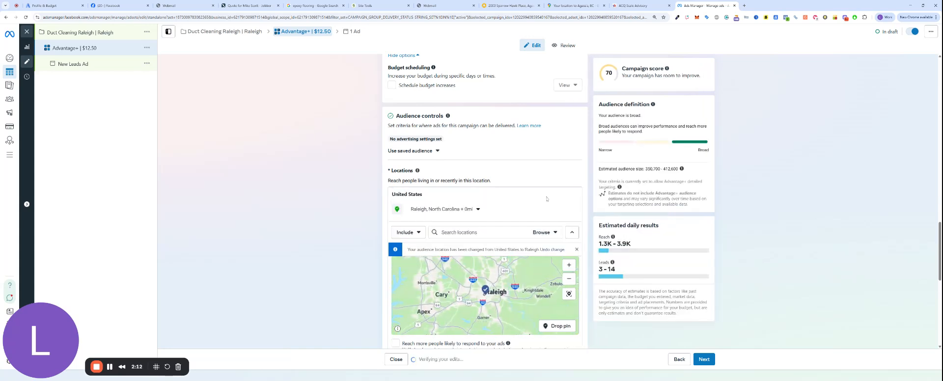
{"action": "left_click_drag", "start_coordinate": [645, 169], "coordinate": [670, 169]}
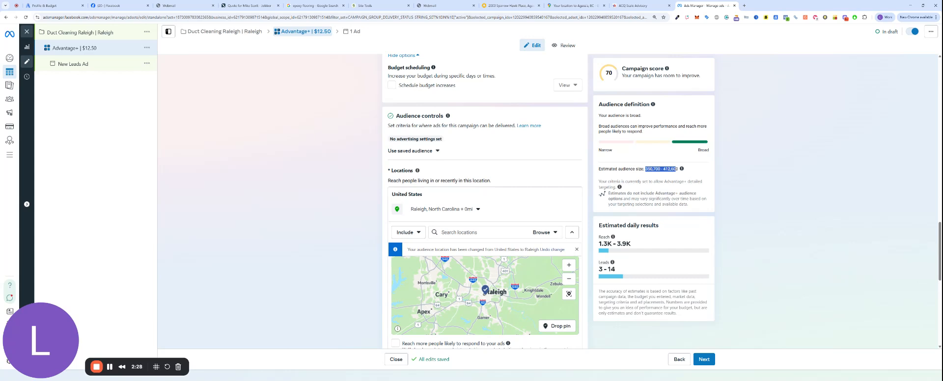
Step: Switch the ad set's placements from Advantage+ to Manual placements
{"action": "left_click", "coordinate": [298, 273]}
{"action": "scroll", "coordinate": [370, 264], "scroll_direction": "down", "scroll_amount": 5}
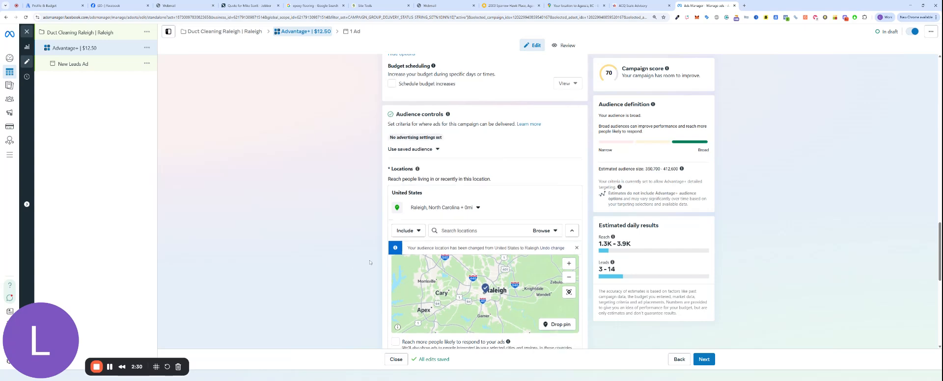
{"action": "scroll", "coordinate": [384, 252], "scroll_direction": "down", "scroll_amount": 2}
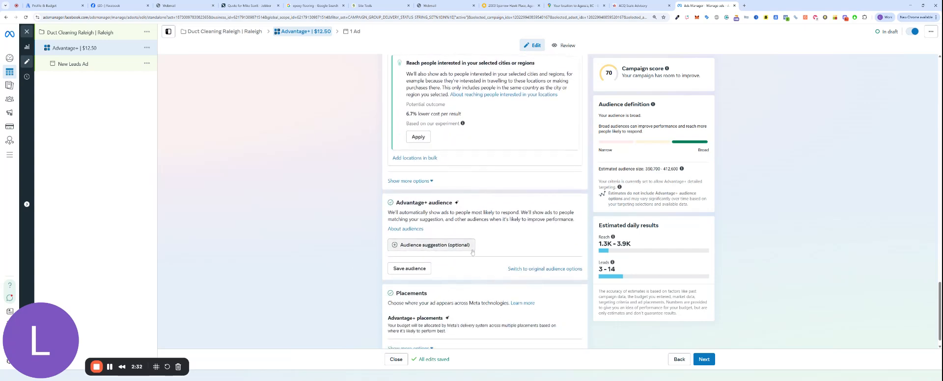
{"action": "scroll", "coordinate": [468, 306], "scroll_direction": "down", "scroll_amount": 1}
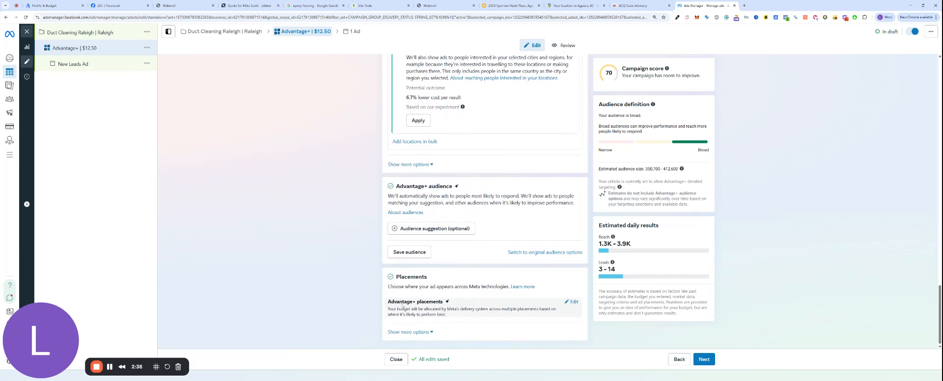
{"action": "left_click", "coordinate": [435, 304]}
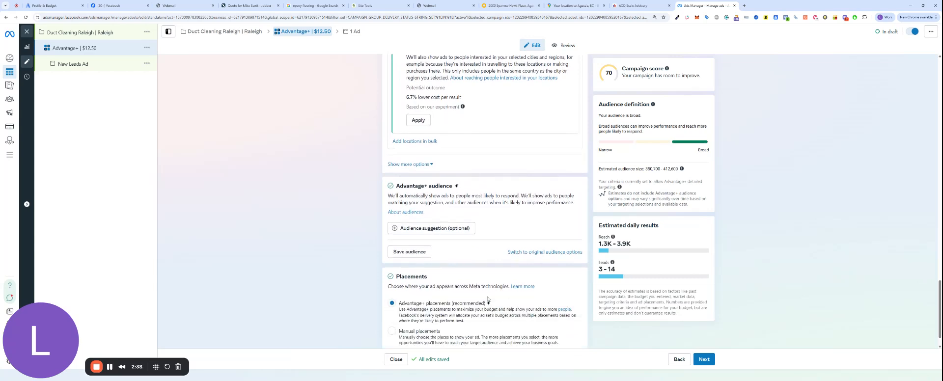
{"action": "scroll", "coordinate": [403, 304], "scroll_direction": "down", "scroll_amount": 1}
{"action": "left_click", "coordinate": [419, 302]}
{"action": "scroll", "coordinate": [478, 226], "scroll_direction": "down", "scroll_amount": 6}
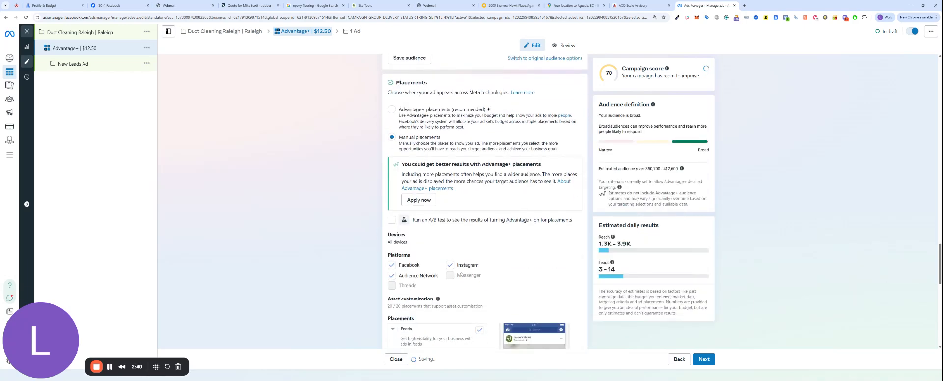
Step: Keep only Facebook and Instagram Feed and Reels among the feed, stories and reels placements
{"action": "left_click", "coordinate": [479, 220]}
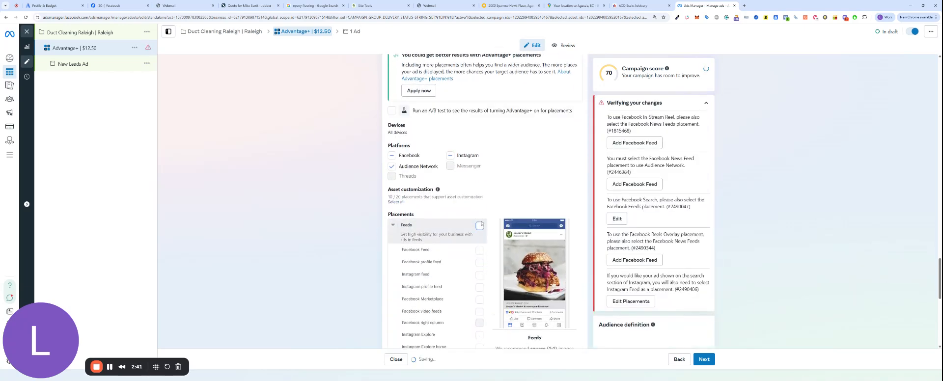
{"action": "scroll", "coordinate": [476, 219], "scroll_direction": "down", "scroll_amount": 2}
{"action": "left_click", "coordinate": [479, 198]}
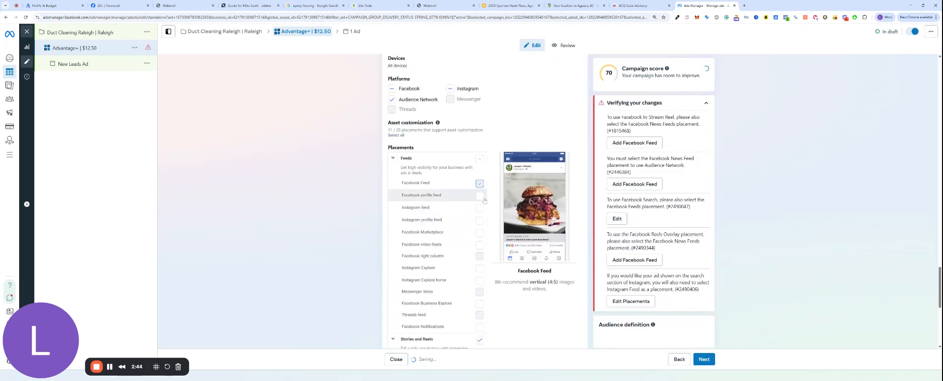
{"action": "left_click", "coordinate": [480, 233]}
{"action": "scroll", "coordinate": [479, 226], "scroll_direction": "down", "scroll_amount": 3}
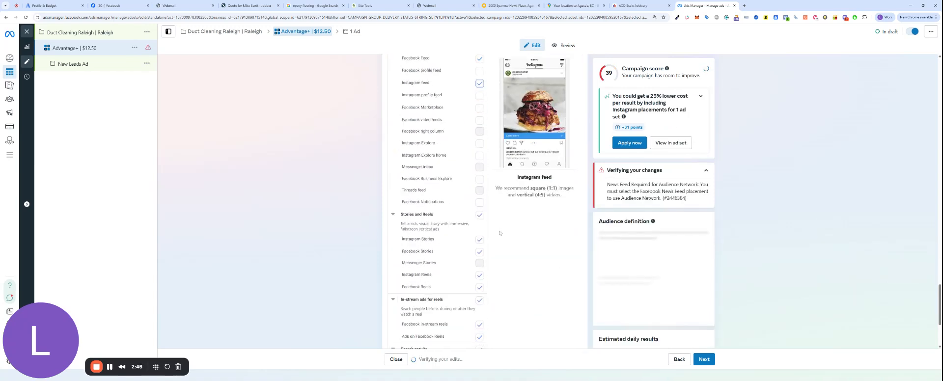
{"action": "left_click", "coordinate": [479, 215]}
{"action": "scroll", "coordinate": [479, 231], "scroll_direction": "down", "scroll_amount": 1}
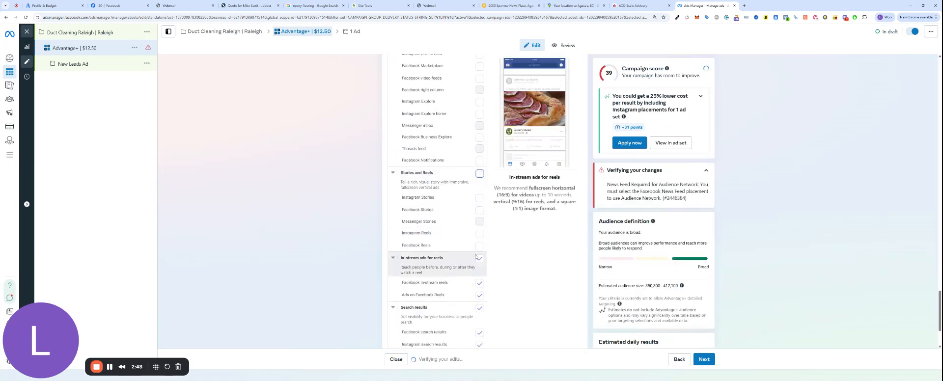
{"action": "left_click", "coordinate": [479, 245]}
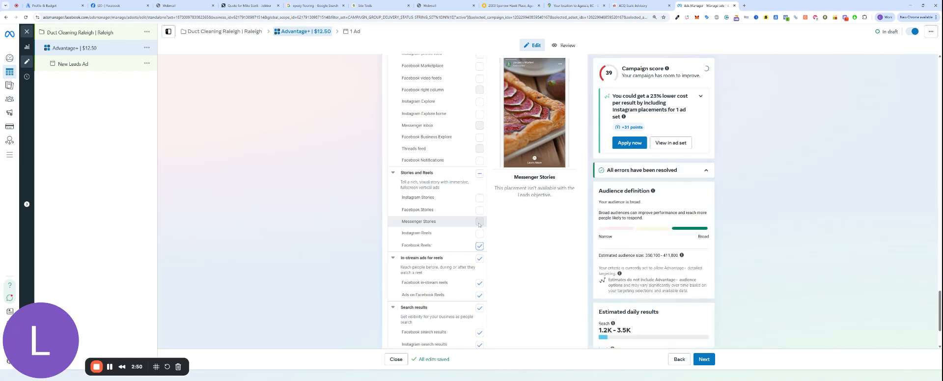
{"action": "left_click", "coordinate": [479, 233]}
Step: Exclude in-stream reels ads, search results and Audience Network apps and sites placements
{"action": "scroll", "coordinate": [482, 244], "scroll_direction": "down", "scroll_amount": 1}
{"action": "left_click", "coordinate": [480, 243]}
{"action": "scroll", "coordinate": [481, 248], "scroll_direction": "down", "scroll_amount": 1}
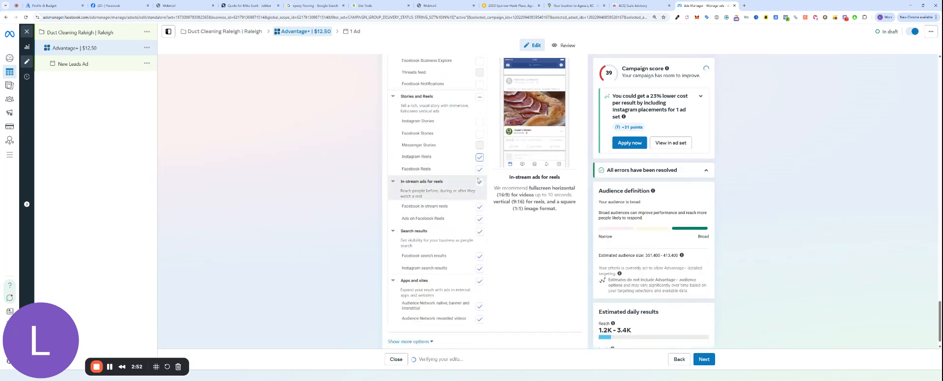
{"action": "left_click", "coordinate": [479, 255]}
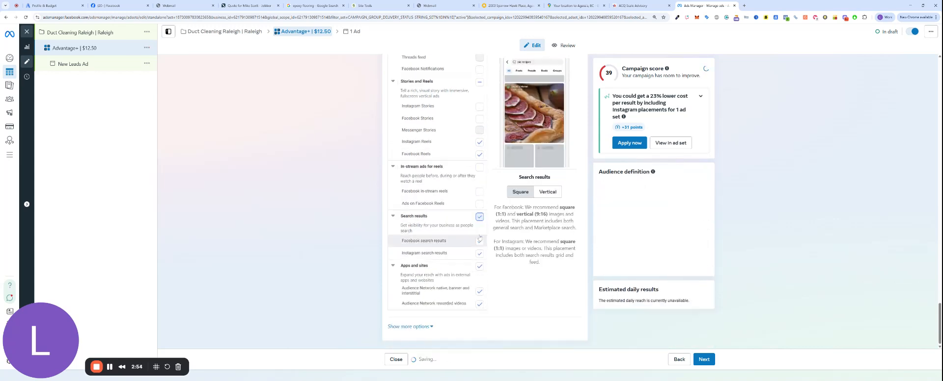
{"action": "left_click", "coordinate": [479, 269]}
{"action": "left_click", "coordinate": [480, 281]}
{"action": "scroll", "coordinate": [479, 275], "scroll_direction": "down", "scroll_amount": 1}
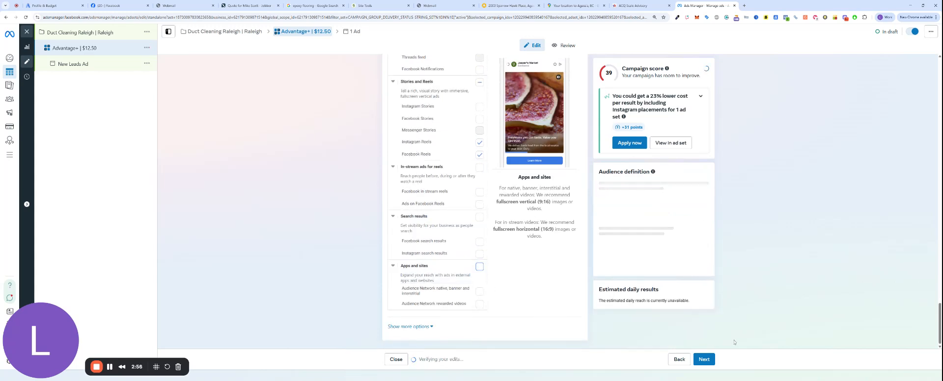
{"action": "left_click", "coordinate": [704, 359]}
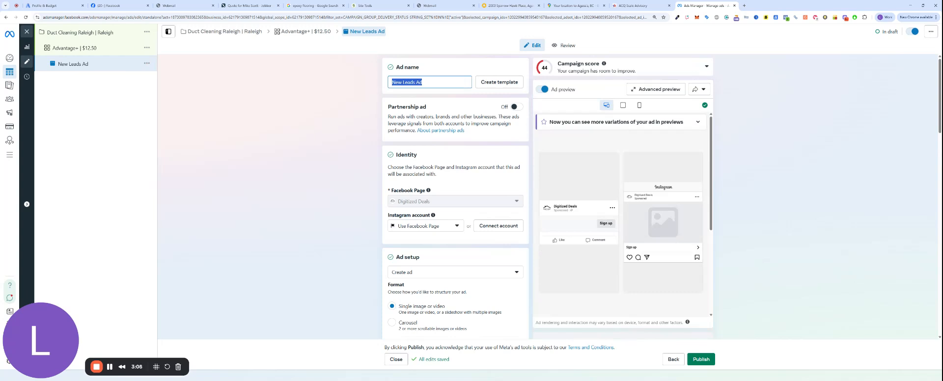
Step: Name the ad 'Vid - 1', uncheck Multi-advertiser ads, and start a new instant form
{"action": "type", "text": "Vid - 1"}
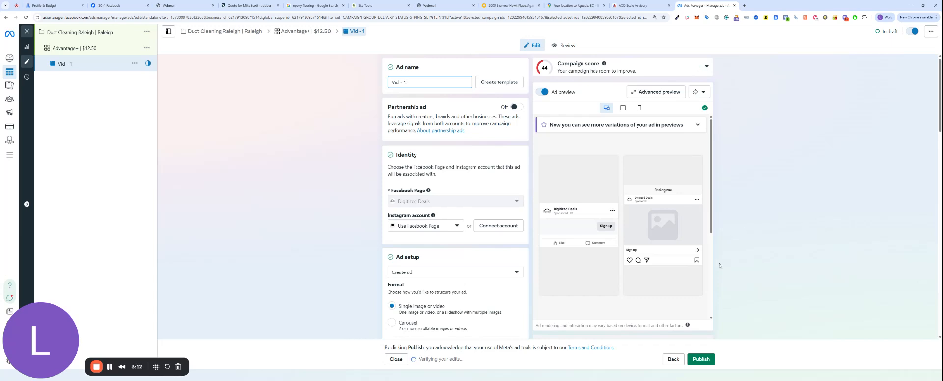
{"action": "scroll", "coordinate": [366, 225], "scroll_direction": "down", "scroll_amount": 5}
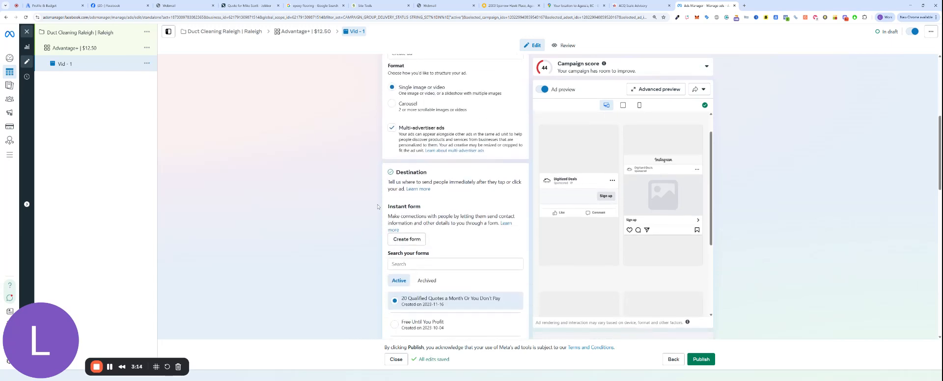
{"action": "left_click", "coordinate": [392, 127]}
{"action": "scroll", "coordinate": [380, 162], "scroll_direction": "down", "scroll_amount": 2}
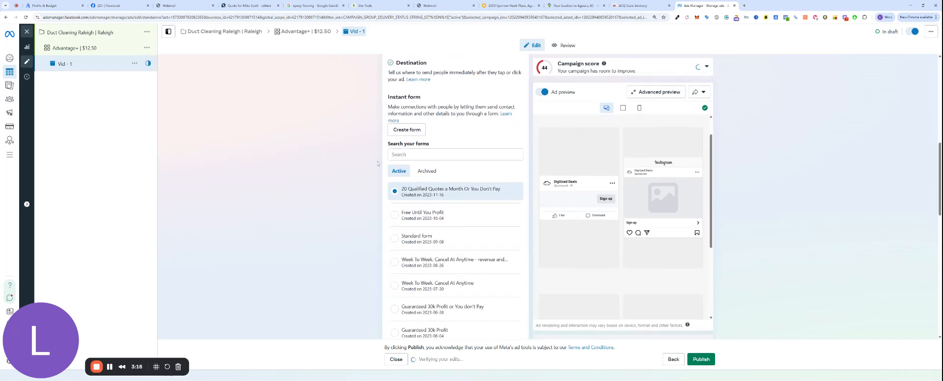
{"action": "scroll", "coordinate": [393, 201], "scroll_direction": "up", "scroll_amount": 4}
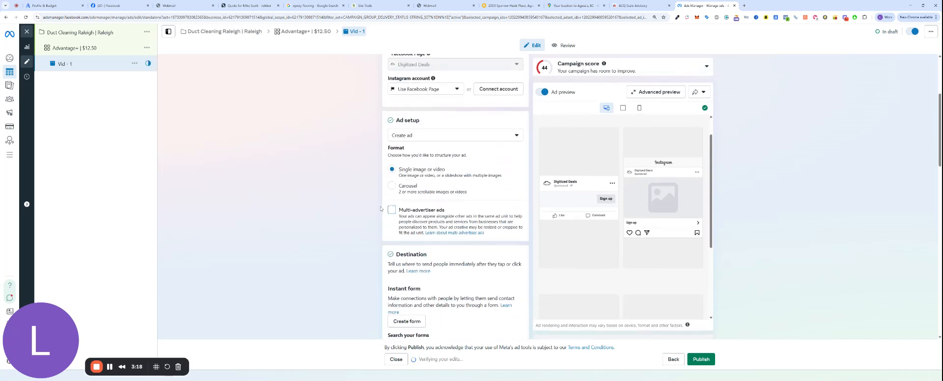
{"action": "left_click", "coordinate": [406, 321]}
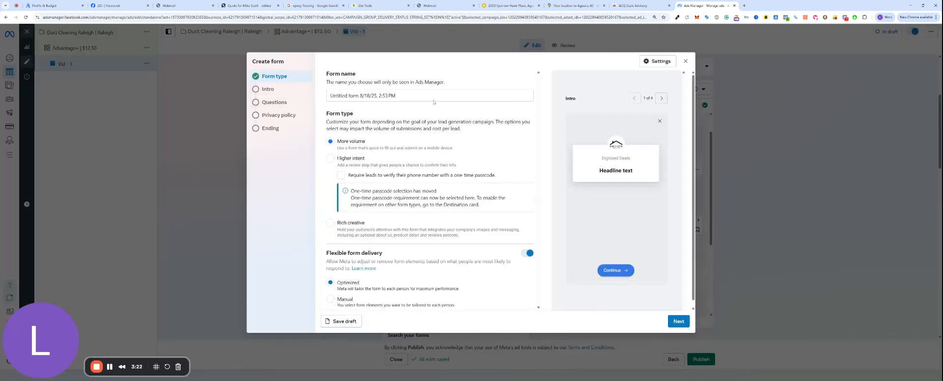
Step: Call the form 'Duct Cleaning', choose the Higher intent form type, and disable flexible form delivery
{"action": "triple_click", "coordinate": [334, 95]}
{"action": "type", "text": "Duc"}
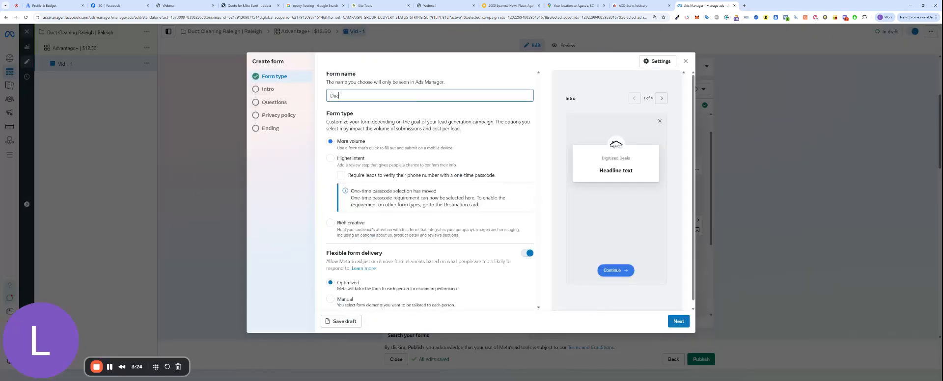
{"action": "type", "text": "t Cleaning"}
{"action": "left_click", "coordinate": [330, 159]}
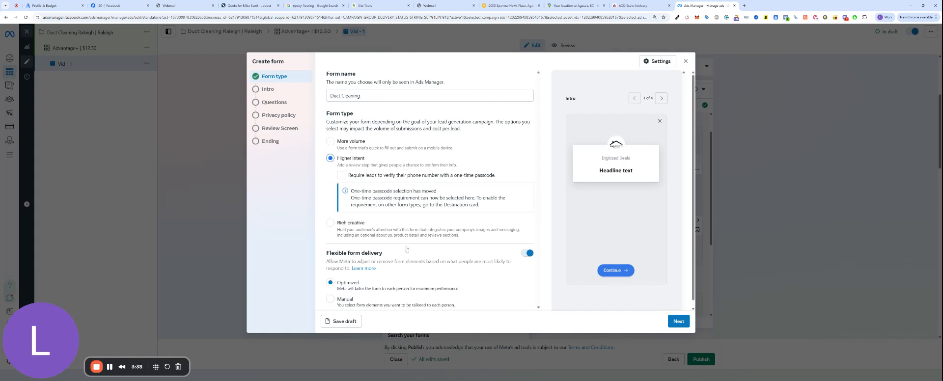
{"action": "scroll", "coordinate": [355, 236], "scroll_direction": "down", "scroll_amount": 1}
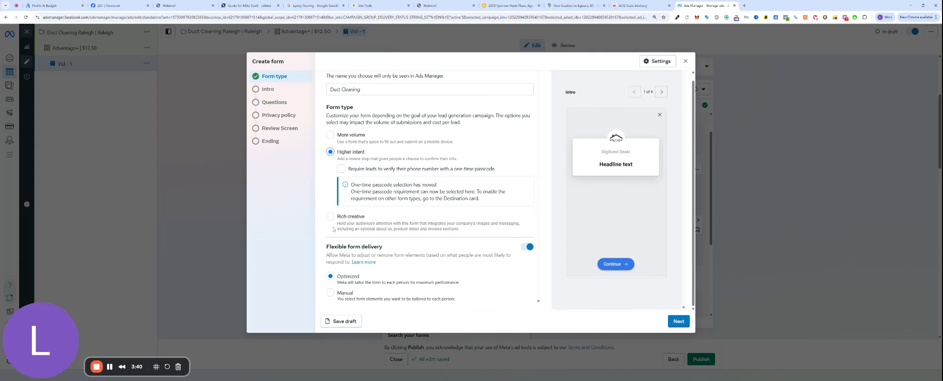
{"action": "left_click", "coordinate": [527, 246]}
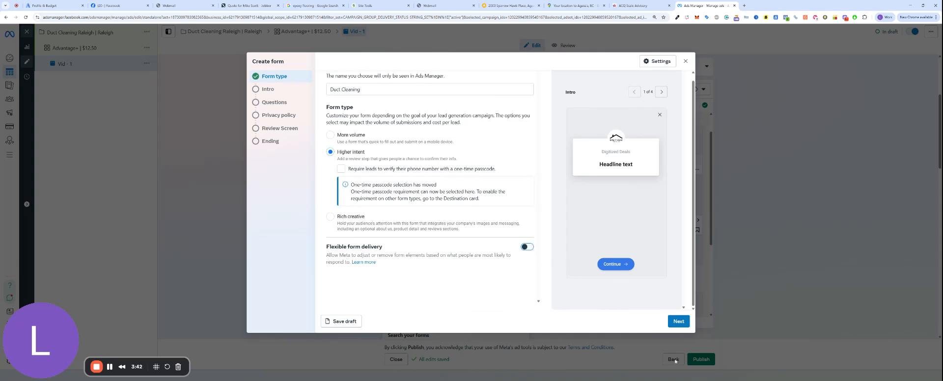
Step: Paste the intro headline 'Ready to Breathe Clean, Fresh Air?' and the $99 quote description
{"action": "left_click", "coordinate": [679, 322]}
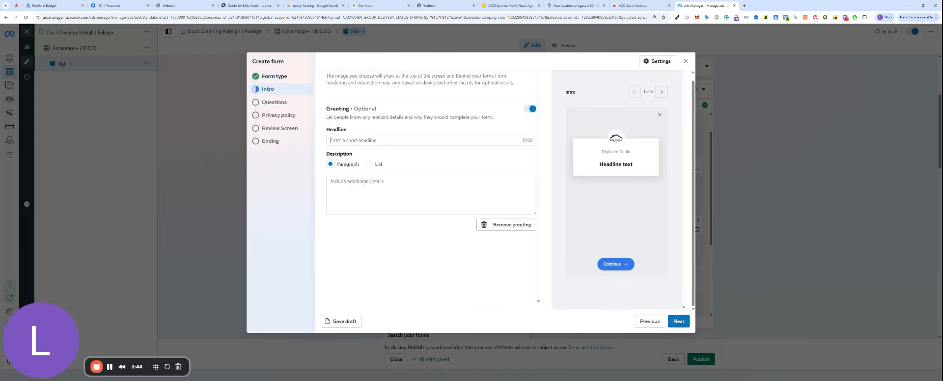
{"action": "left_click", "coordinate": [110, 368]}
{"action": "left_click", "coordinate": [455, 144]}
{"action": "type", "text": "Ready to Breathe Clean, Fresh Air?"}
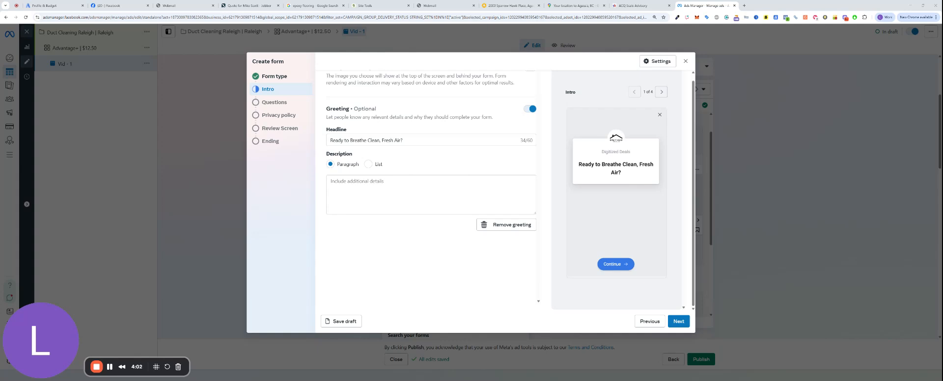
{"action": "left_click", "coordinate": [431, 195]}
{"action": "type", "text": "Tell us the best way to reach you so we can lock in your $99 Air Duct Cleaning Quote today. 📲 We can text or call — whichever you prefer!"}
Step: Fix the description's second line to 'We can text or call, whichever you prefer!' and join both lines
{"action": "left_click_drag", "start_coordinate": [343, 188], "coordinate": [310, 192]}
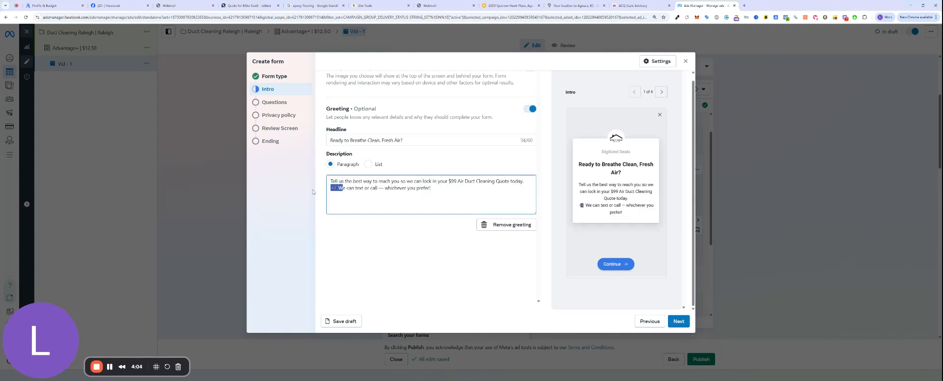
{"action": "key", "text": "BackSpace"}
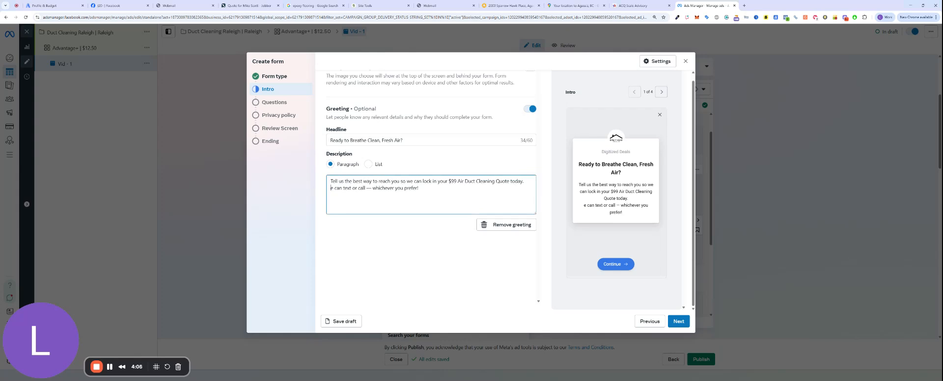
{"action": "type", "text": "W"}
{"action": "key", "text": "BackSpace"}
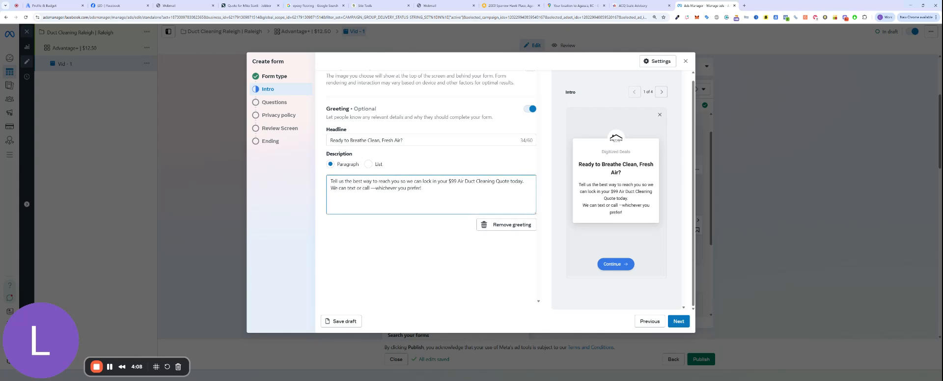
{"action": "type", "text": ","}
{"action": "key", "text": "BackSpace"}
{"action": "key", "text": "BackSpace"}
{"action": "type", "text": ","}
{"action": "key", "text": "Return"}
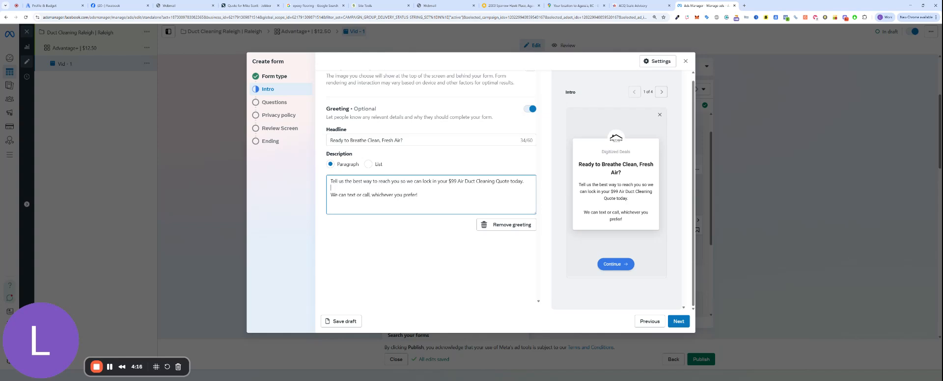
{"action": "left_click", "coordinate": [96, 367]}
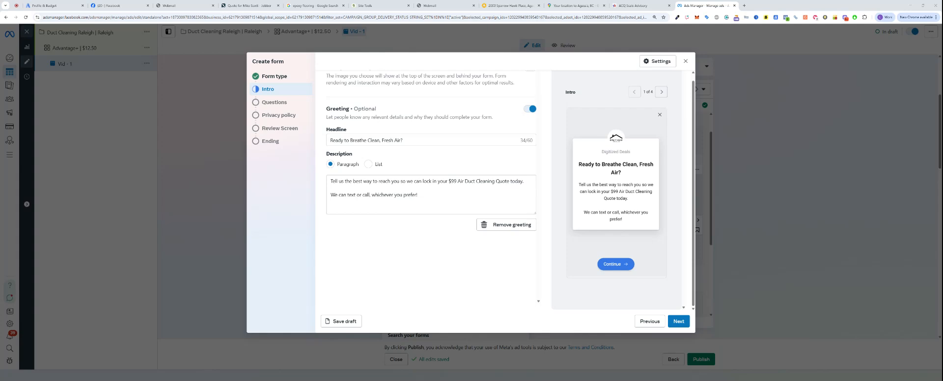
{"action": "left_click", "coordinate": [330, 195]}
{"action": "key", "text": "BackSpace"}
{"action": "key", "text": "BackSpace"}
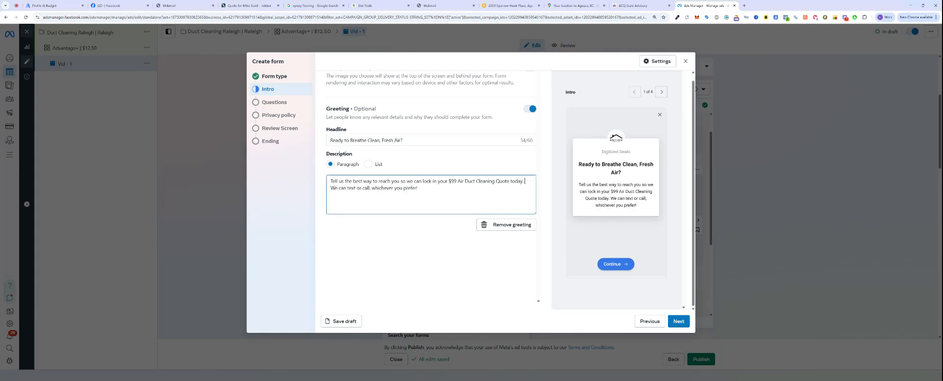
{"action": "left_click", "coordinate": [678, 321]}
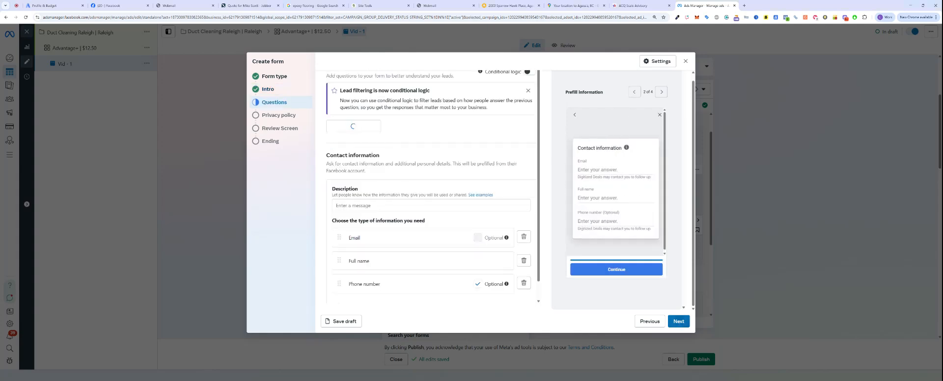
Step: Add a short-answer question 'What is the scope of your project?'
{"action": "left_click", "coordinate": [372, 126]}
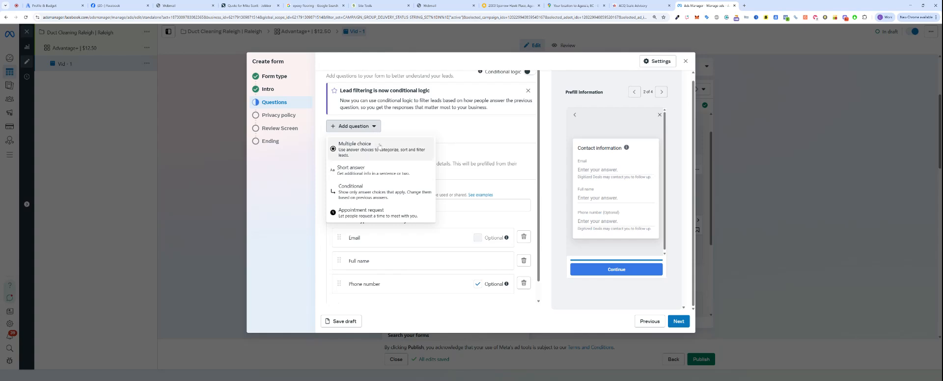
{"action": "left_click", "coordinate": [367, 170]}
{"action": "type", "text": "What is y"}
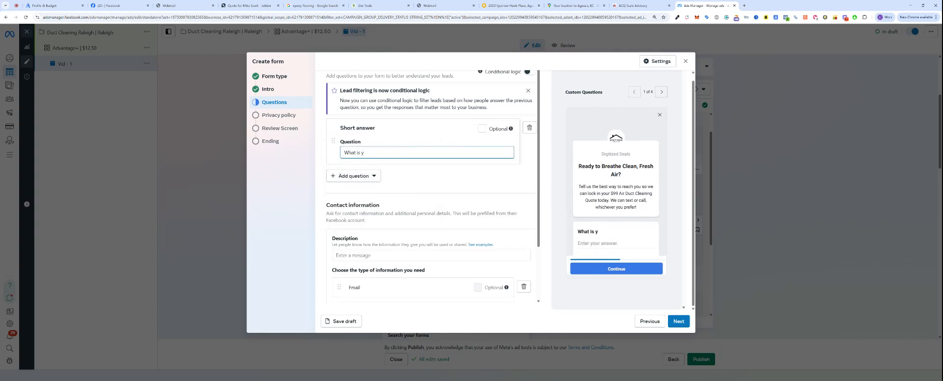
{"action": "key", "text": "BackSpace"}
{"action": "type", "text": "the scope of your project?"}
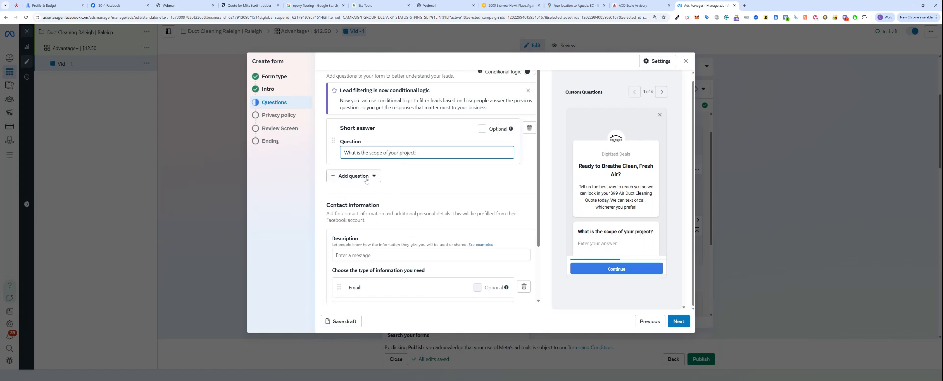
Step: Add a second short-answer question 'What is your timeline?'
{"action": "left_click", "coordinate": [366, 176]}
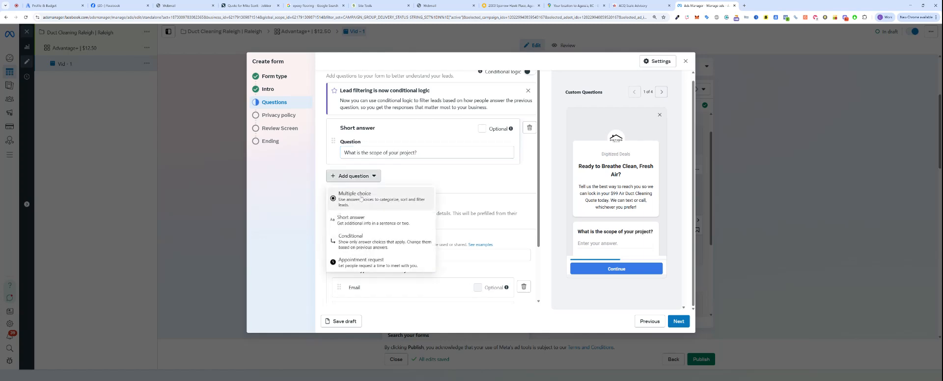
{"action": "left_click", "coordinate": [374, 217]}
{"action": "type", "text": "Waht is yo"}
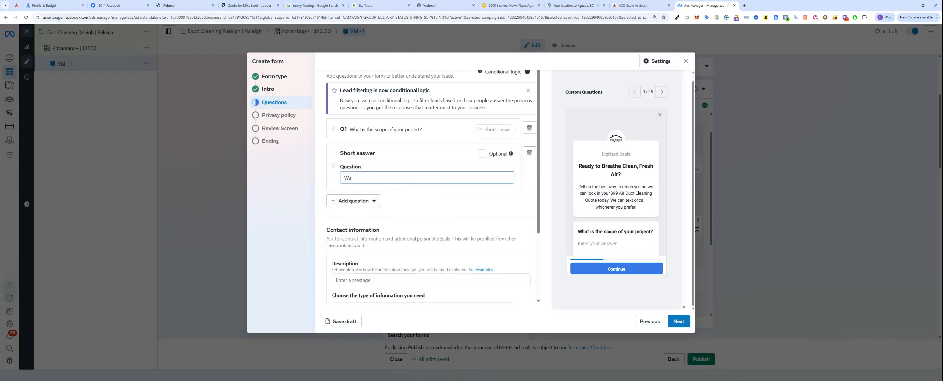
{"action": "key", "text": "BackSpace"}
{"action": "type", "text": "hat is your timeline?"}
{"action": "left_click", "coordinate": [372, 201]}
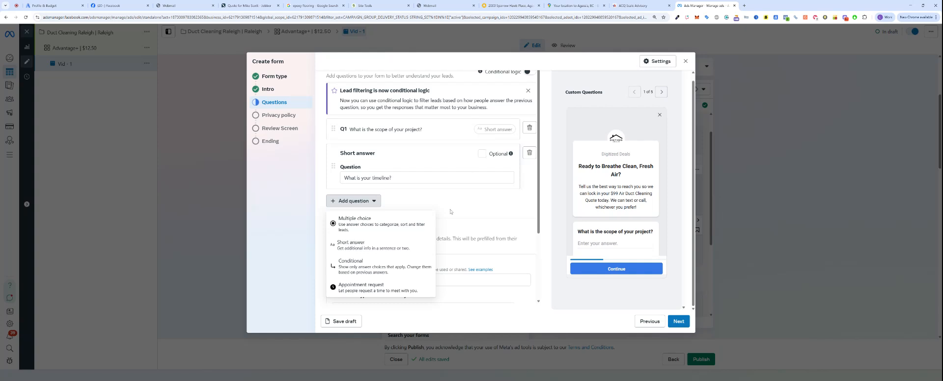
{"action": "left_click", "coordinate": [427, 198]}
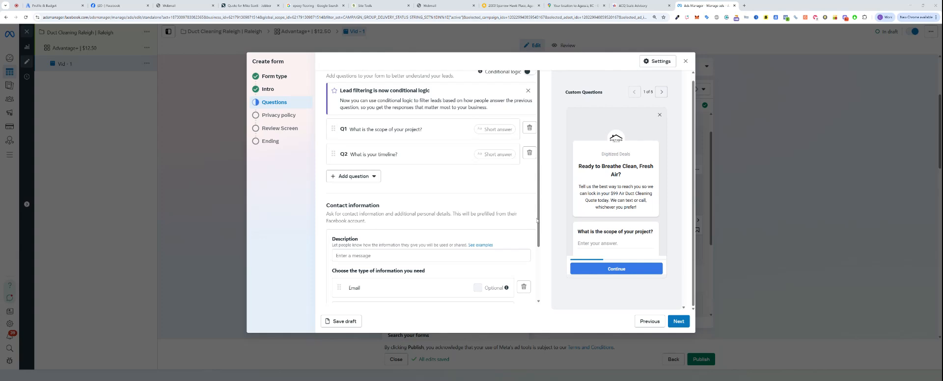
Step: Paste the FREE Quote note into the contact information description
{"action": "left_click", "coordinate": [380, 259]}
{"action": "type", "text": "We'll use your contact details to send you the FREE Quote"}
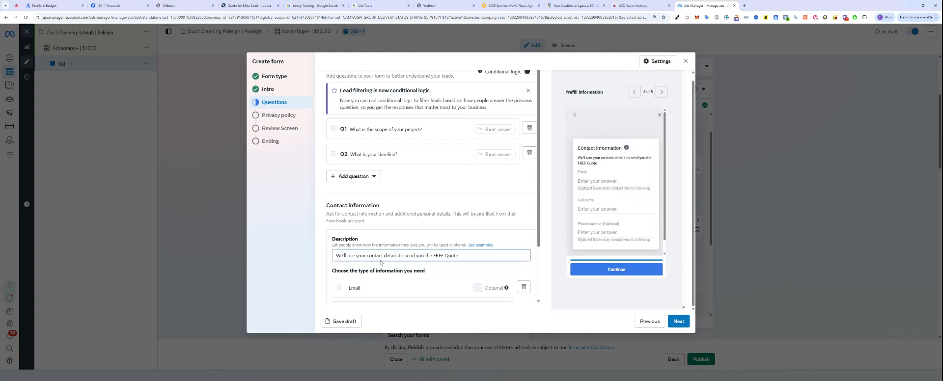
{"action": "scroll", "coordinate": [426, 263], "scroll_direction": "down", "scroll_amount": 2}
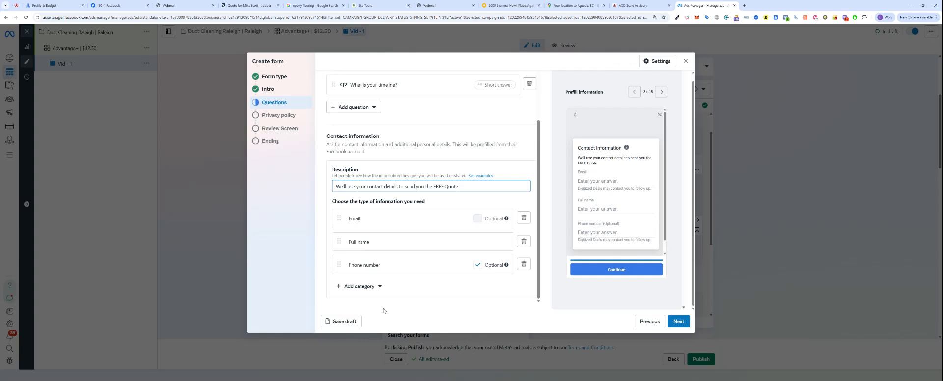
Step: Add Street address and Zip code as contact fields
{"action": "left_click", "coordinate": [359, 286]}
{"action": "mouse_move", "coordinate": [373, 218]}
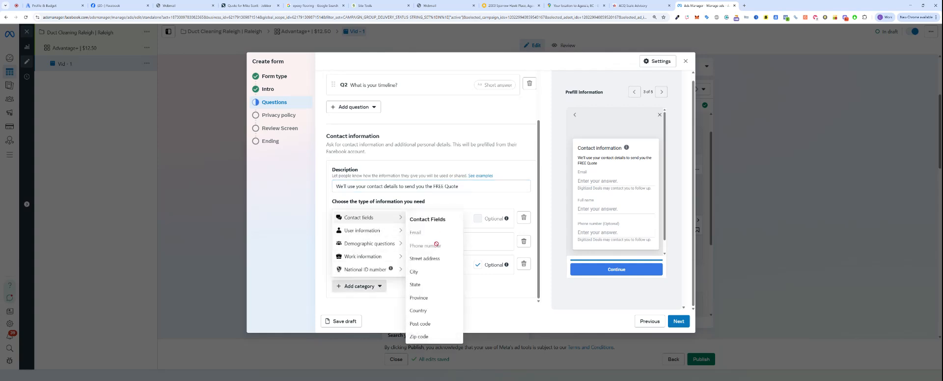
{"action": "left_click", "coordinate": [424, 259]}
{"action": "scroll", "coordinate": [378, 261], "scroll_direction": "down", "scroll_amount": 2}
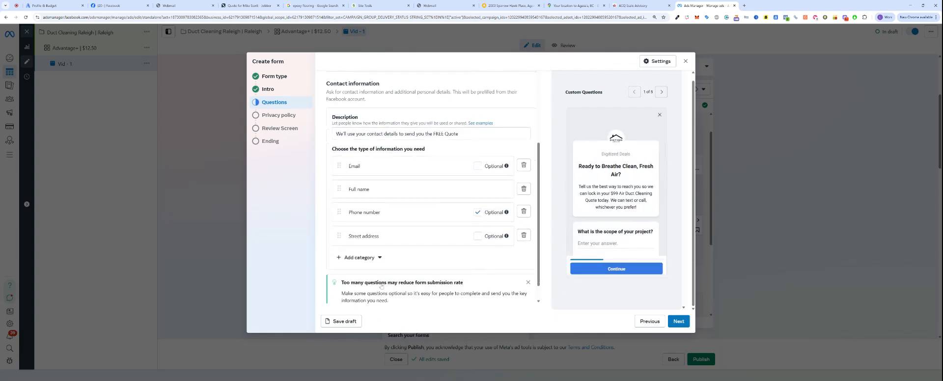
{"action": "left_click", "coordinate": [378, 260]}
{"action": "mouse_move", "coordinate": [388, 186]}
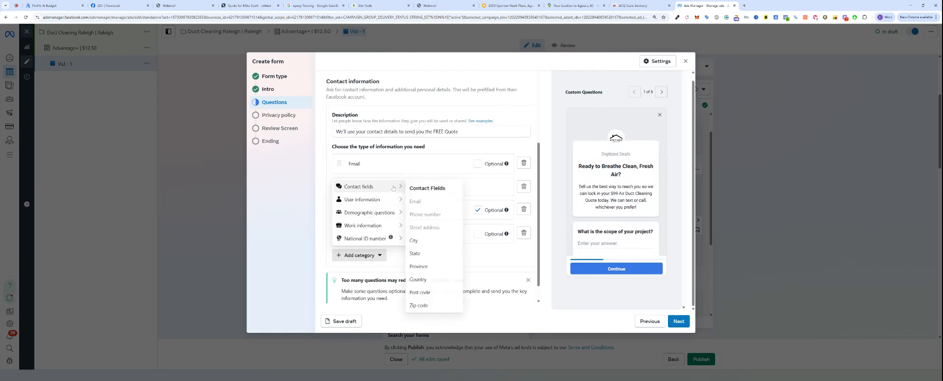
{"action": "left_click", "coordinate": [420, 305]}
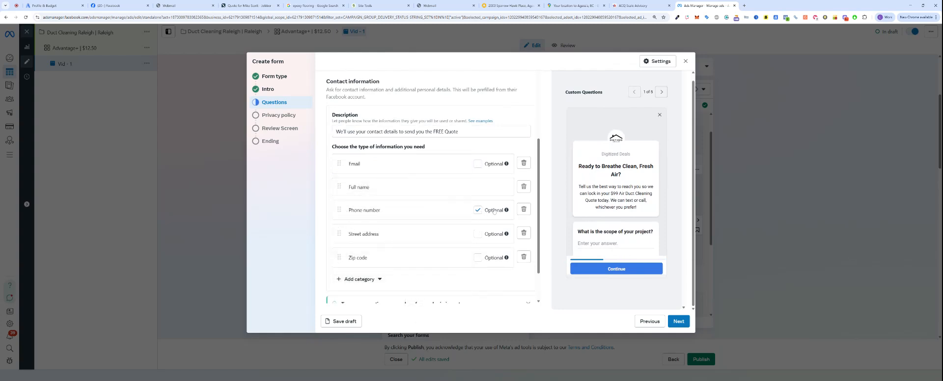
Step: Make the phone number required and continue to the privacy policy step
{"action": "left_click", "coordinate": [477, 211]}
{"action": "scroll", "coordinate": [478, 204], "scroll_direction": "down", "scroll_amount": 2}
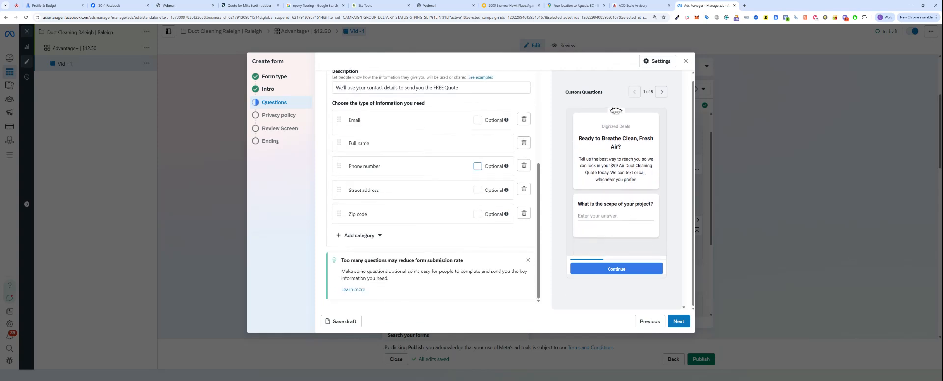
{"action": "left_click", "coordinate": [678, 321]}
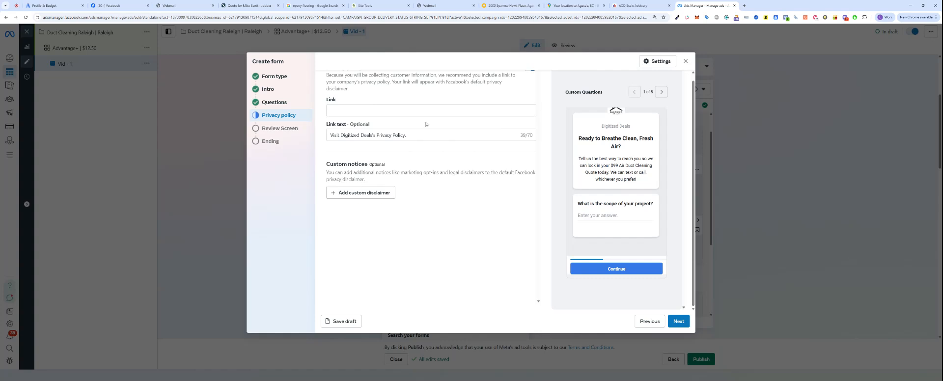
Step: Load Google Docs in a new tab by typing docs, and create a Blank document
{"action": "left_click", "coordinate": [744, 6]}
{"action": "type", "text": "docs.google.com/document/u/0/?usp=direct_url"}
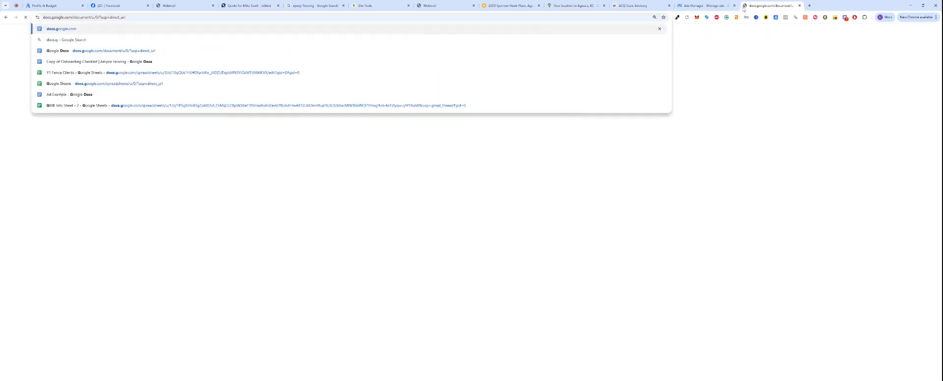
{"action": "key", "text": "Return"}
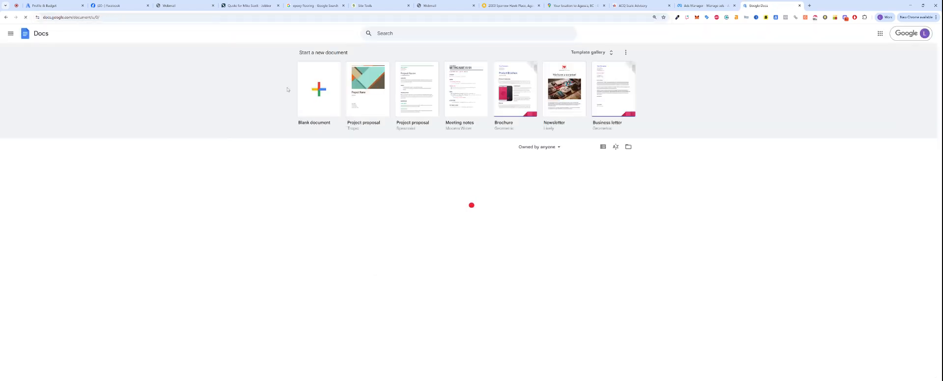
{"action": "left_click", "coordinate": [309, 95]}
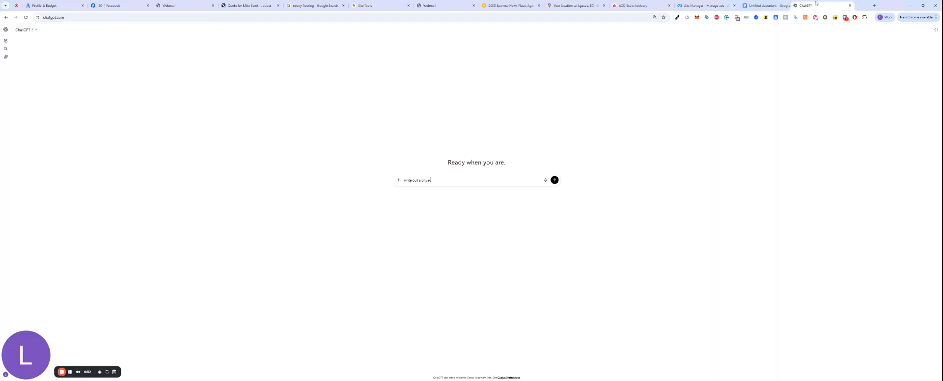
Step: Ask ChatGPT to 'write out a privacy policy for duct cleaning in Raleigh NC' and select the reply
{"action": "type", "text": "write out a privacy policy f"}
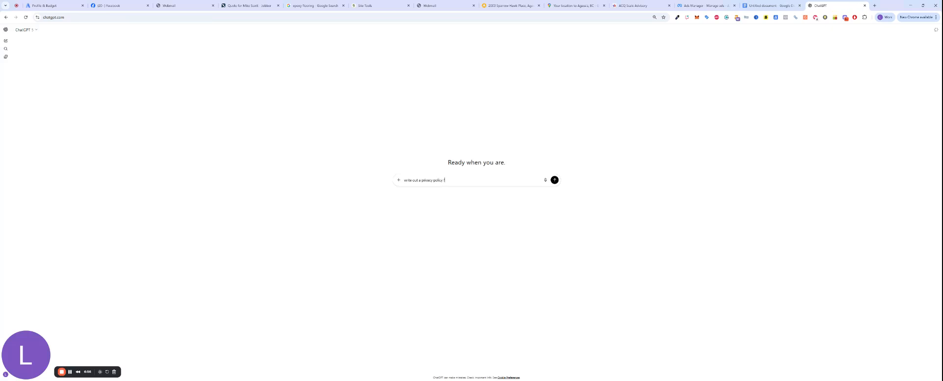
{"action": "type", "text": "or duct cleaning in Raleigh NC."}
{"action": "key", "text": "Return"}
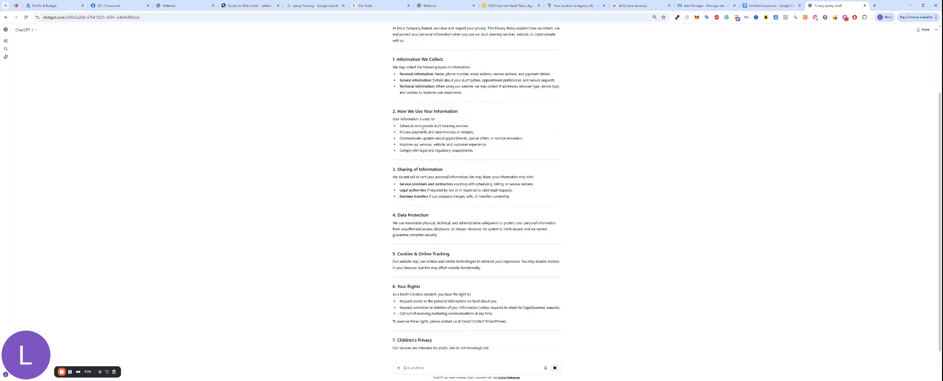
{"action": "scroll", "coordinate": [427, 147], "scroll_direction": "up", "scroll_amount": 2}
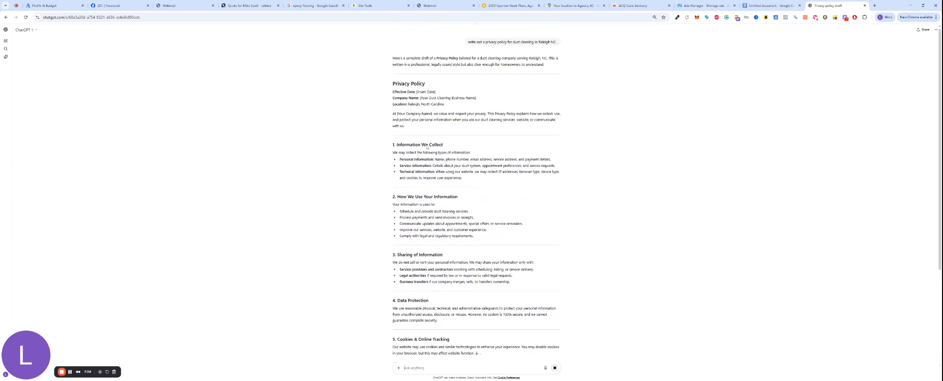
{"action": "scroll", "coordinate": [427, 147], "scroll_direction": "down", "scroll_amount": 3}
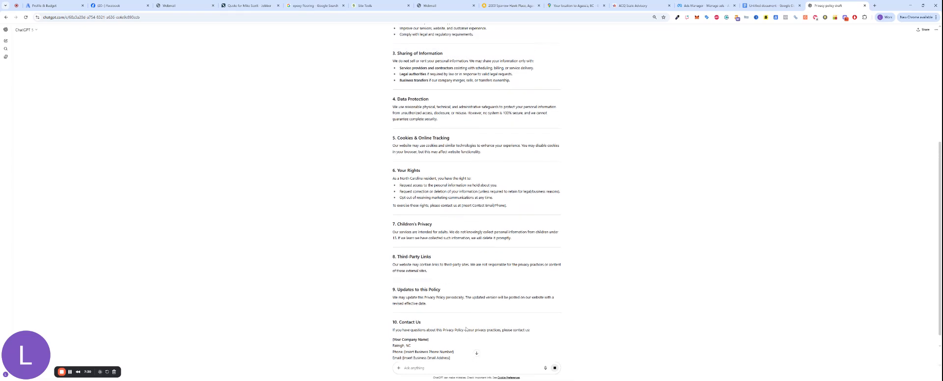
{"action": "left_click_drag", "start_coordinate": [447, 359], "coordinate": [393, 80]}
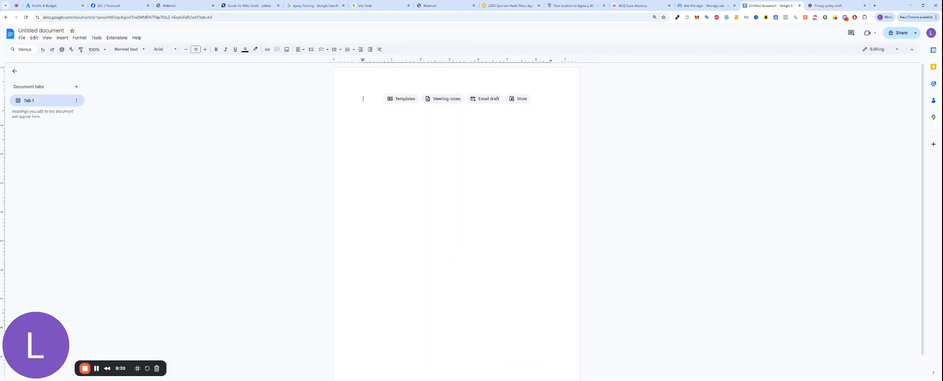
Step: Paste the privacy policy text into the Google Doc and review its contact and title lines
{"action": "key", "text": "ctrl+v"}
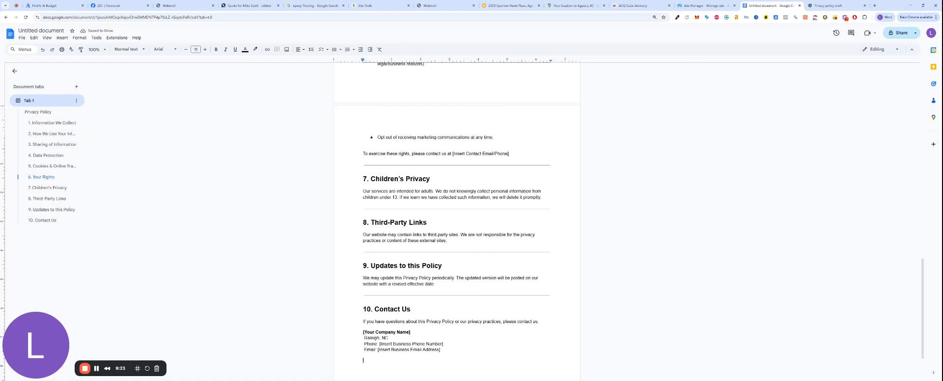
{"action": "left_click_drag", "start_coordinate": [379, 344], "coordinate": [337, 332]}
{"action": "left_click", "coordinate": [422, 350]}
{"action": "scroll", "coordinate": [337, 333], "scroll_direction": "up", "scroll_amount": 18}
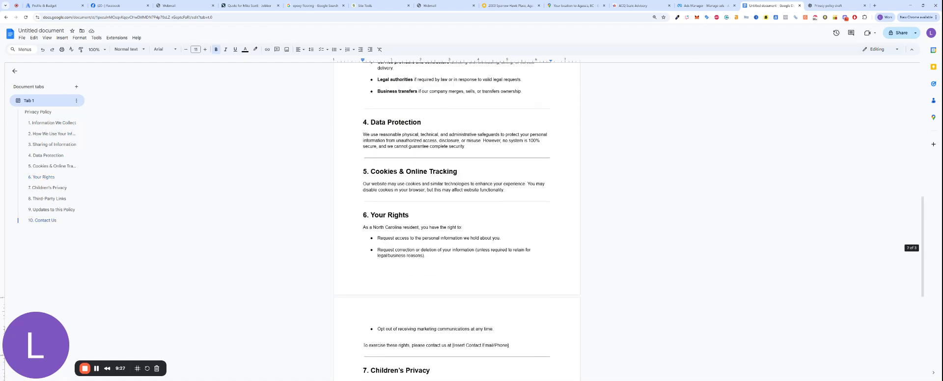
{"action": "left_click_drag", "start_coordinate": [364, 109], "coordinate": [432, 138]}
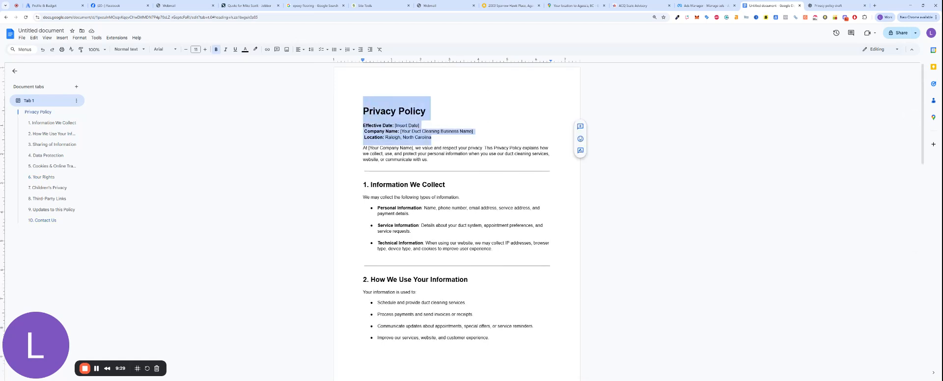
Step: Share the doc so anyone with the link can view, copy the link, and return to Ads Manager
{"action": "left_click", "coordinate": [22, 38]}
{"action": "mouse_move", "coordinate": [62, 88]}
{"action": "left_click", "coordinate": [137, 85]}
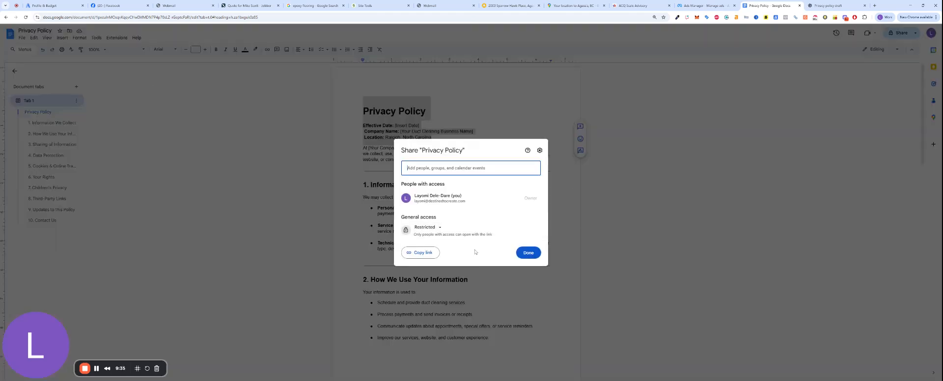
{"action": "left_click", "coordinate": [432, 227]}
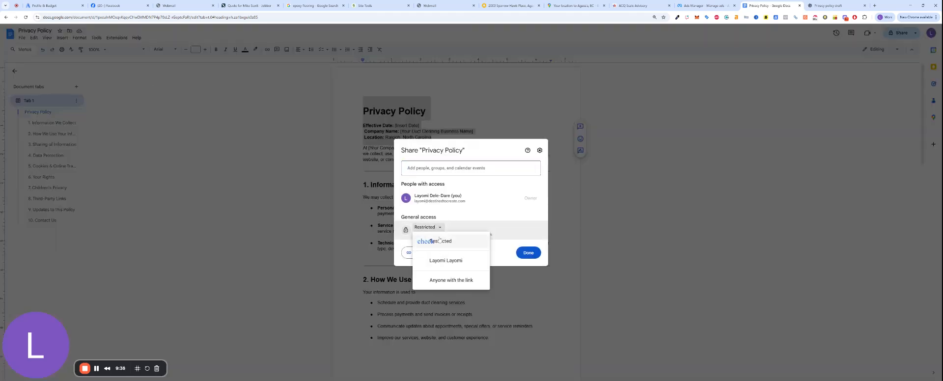
{"action": "left_click", "coordinate": [451, 280]}
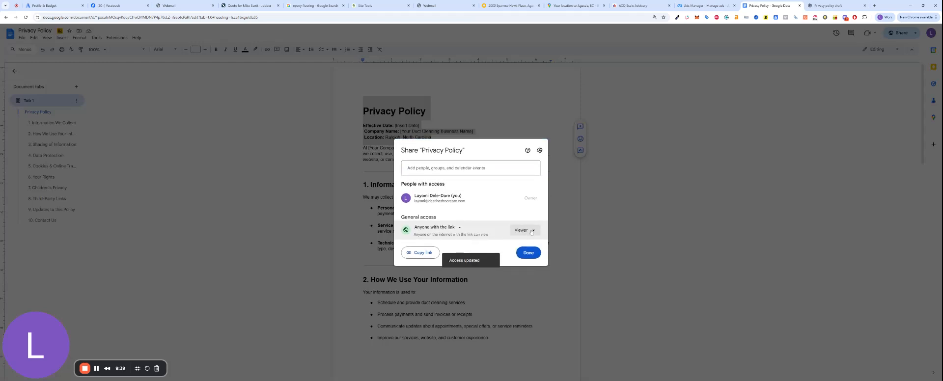
{"action": "left_click", "coordinate": [434, 252]}
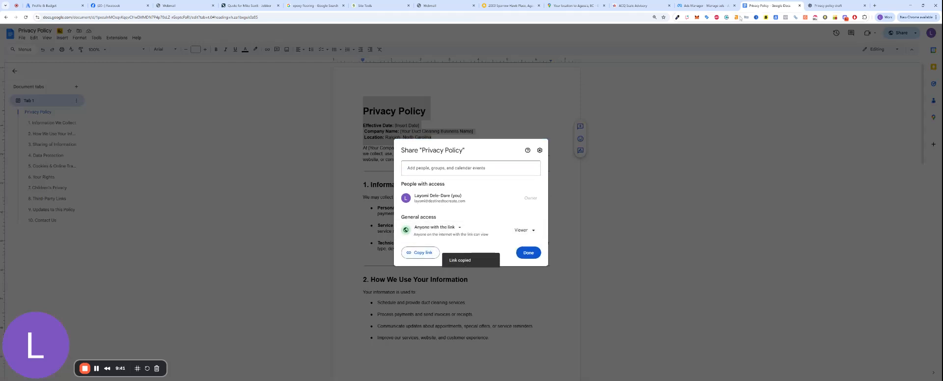
{"action": "left_click", "coordinate": [709, 6]}
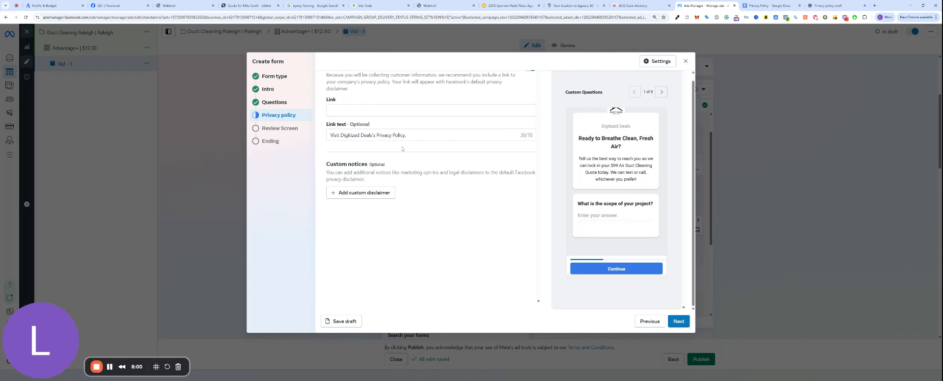
Step: Paste the Google Docs privacy policy link into the Link field and advance past Review to Ending
{"action": "left_click", "coordinate": [409, 113]}
{"action": "key", "text": "ctrl+v"}
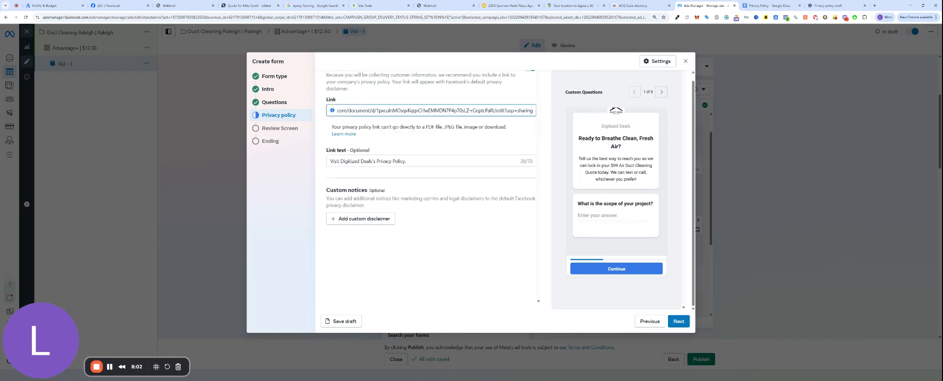
{"action": "left_click", "coordinate": [280, 128]}
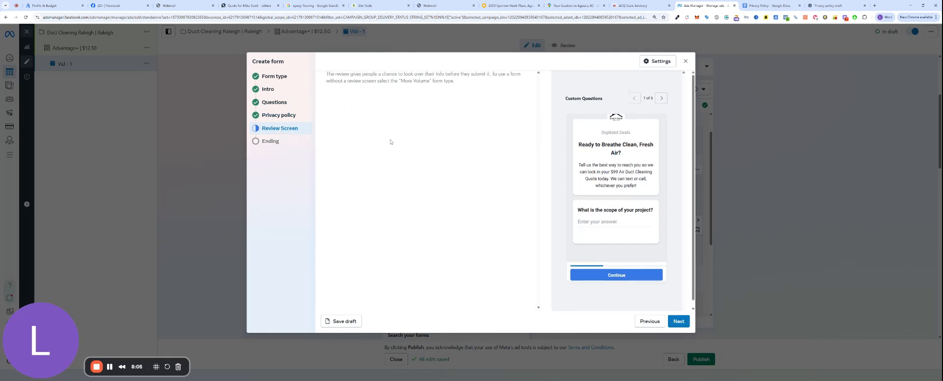
{"action": "left_click", "coordinate": [291, 142]}
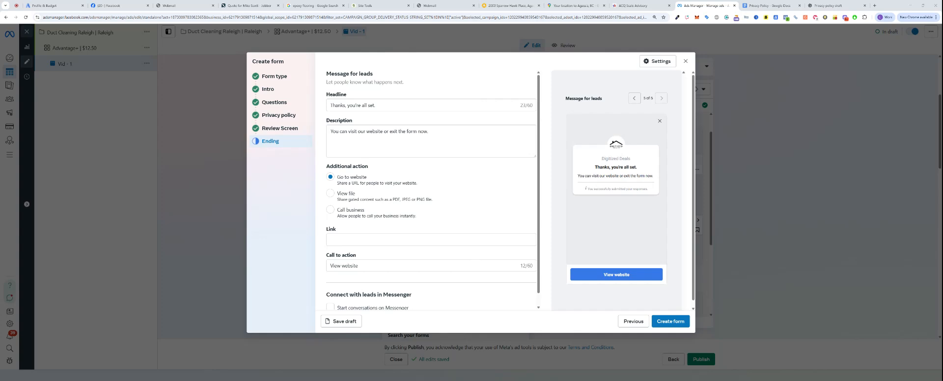
Step: Replace the ending headline with 'WAIT! We are almost done....' and paste a two-paragraph description
{"action": "left_click", "coordinate": [406, 102]}
{"action": "key", "text": "ctrl+a"}
{"action": "key", "text": "ctrl+v"}
{"action": "left_click", "coordinate": [406, 137]}
{"action": "key", "text": "ctrl+a"}
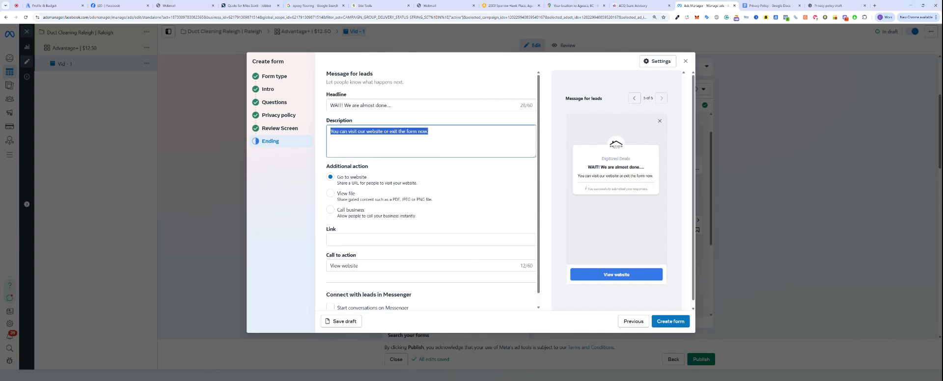
{"action": "key", "text": "ctrl+v"}
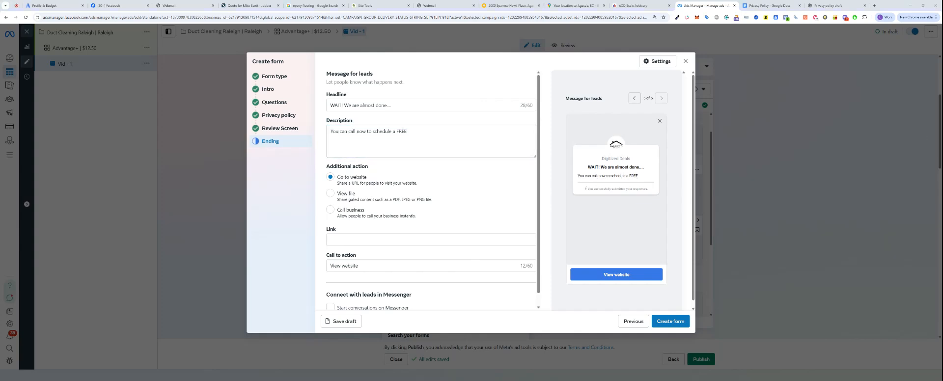
{"action": "key", "text": "ctrl+a"}
{"action": "key", "text": "ctrl+v"}
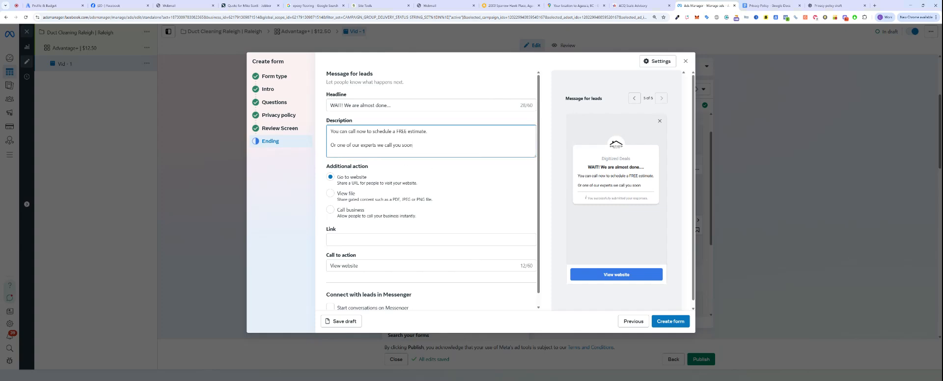
Step: Set the ending action to Call business with number 1234567 and Call now, then attempt Create form
{"action": "left_click", "coordinate": [330, 210]}
{"action": "left_click", "coordinate": [386, 241]}
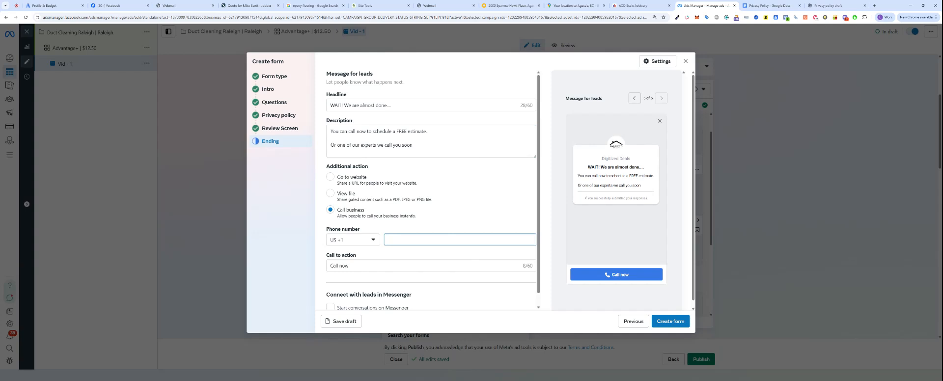
{"action": "type", "text": "12"}
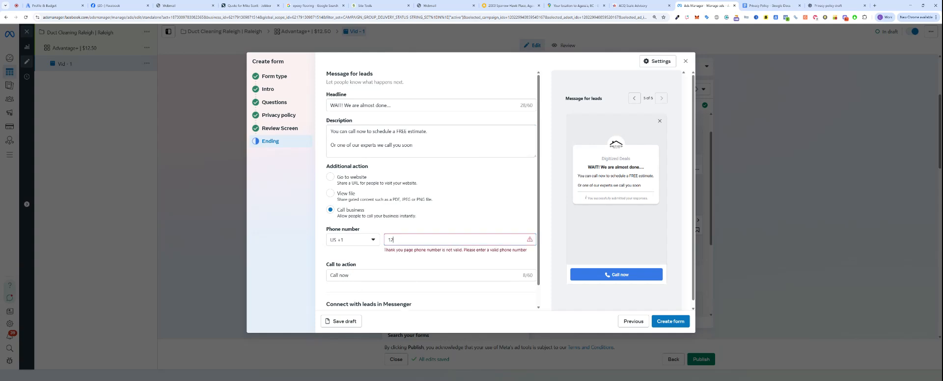
{"action": "type", "text": "3456780"}
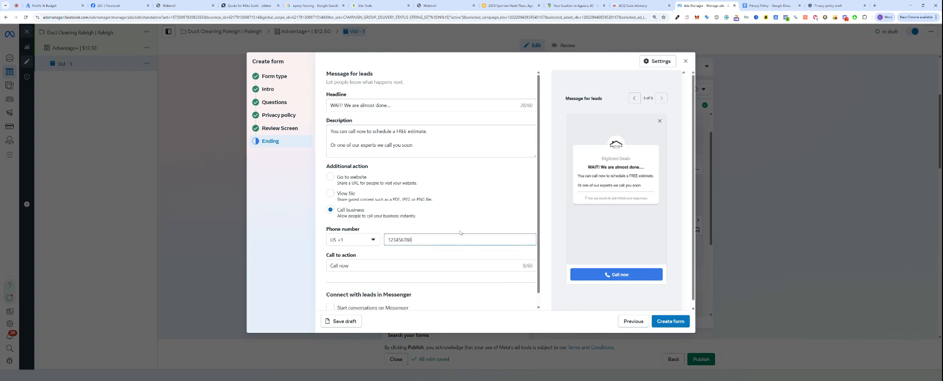
{"action": "left_click", "coordinate": [405, 261]}
{"action": "left_click", "coordinate": [416, 240]}
{"action": "key", "text": "ctrl+a"}
{"action": "left_click", "coordinate": [376, 268]}
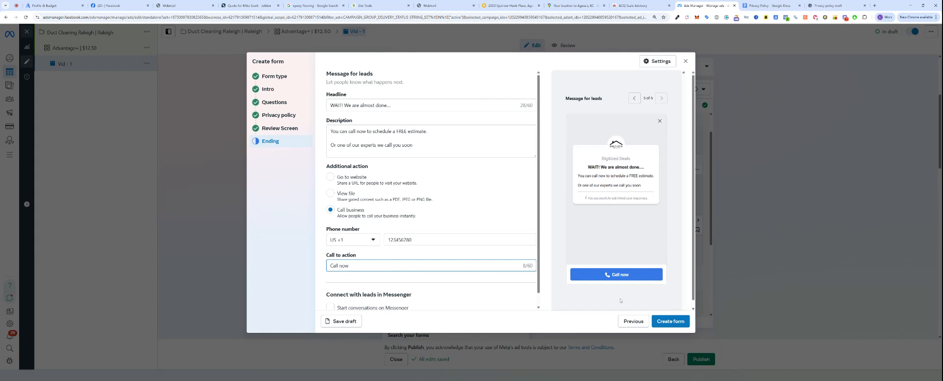
{"action": "left_click", "coordinate": [673, 322]}
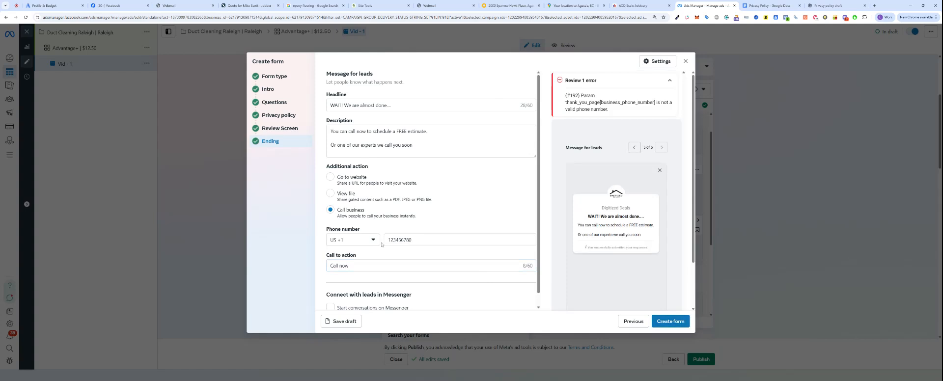
{"action": "left_click_drag", "start_coordinate": [437, 254], "coordinate": [431, 246]}
{"action": "left_click", "coordinate": [432, 241]}
{"action": "key", "text": "ctrl+a"}
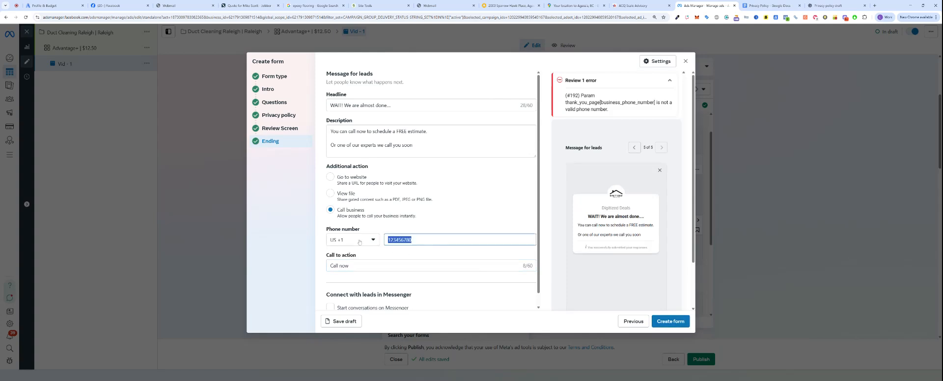
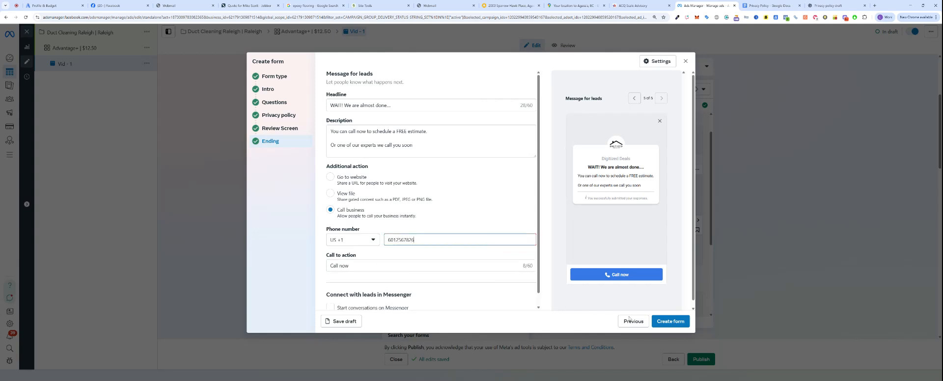
{"action": "left_click", "coordinate": [670, 321]}
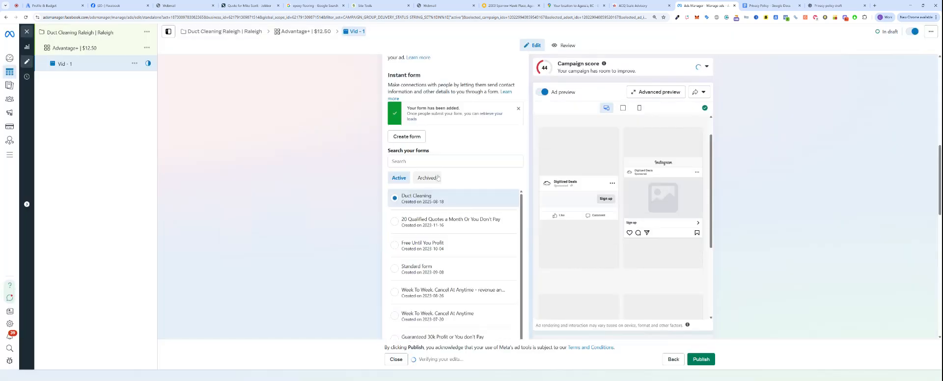
Step: Scroll to Ad creative and choose Video ad as the creative type
{"action": "scroll", "coordinate": [444, 208], "scroll_direction": "up", "scroll_amount": 5}
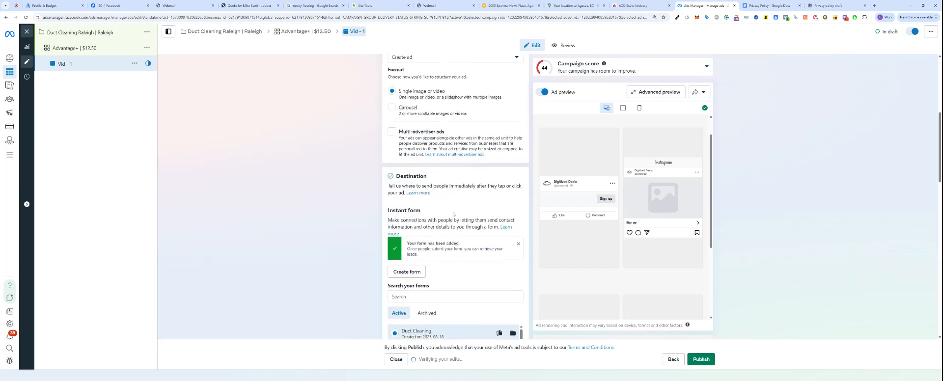
{"action": "scroll", "coordinate": [444, 208], "scroll_direction": "down", "scroll_amount": 2}
{"action": "scroll", "coordinate": [449, 300], "scroll_direction": "up", "scroll_amount": 1}
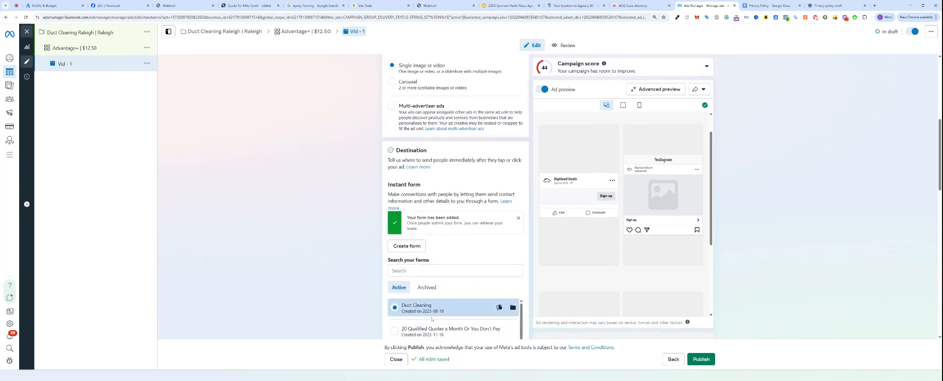
{"action": "scroll", "coordinate": [448, 300], "scroll_direction": "down", "scroll_amount": 5}
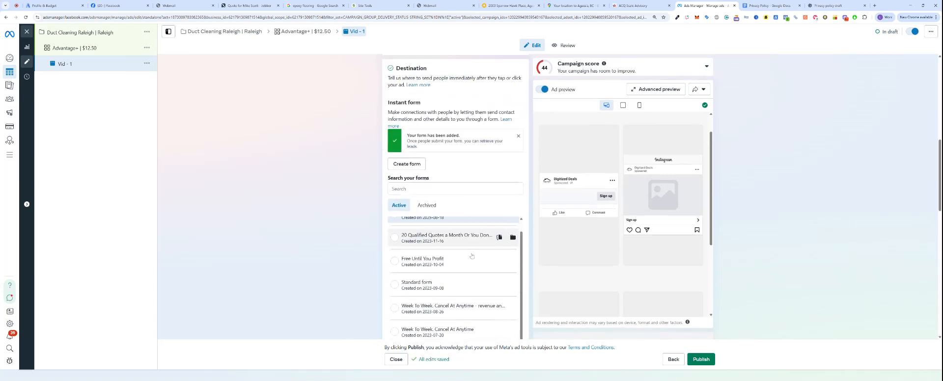
{"action": "scroll", "coordinate": [471, 220], "scroll_direction": "down", "scroll_amount": 10}
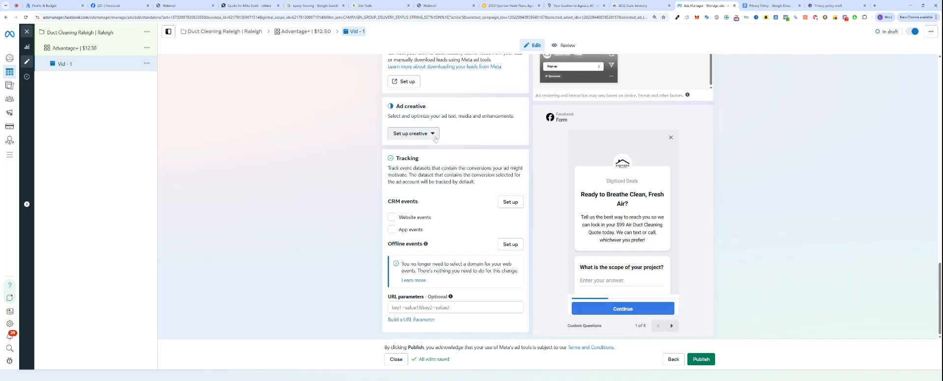
{"action": "left_click", "coordinate": [434, 137]}
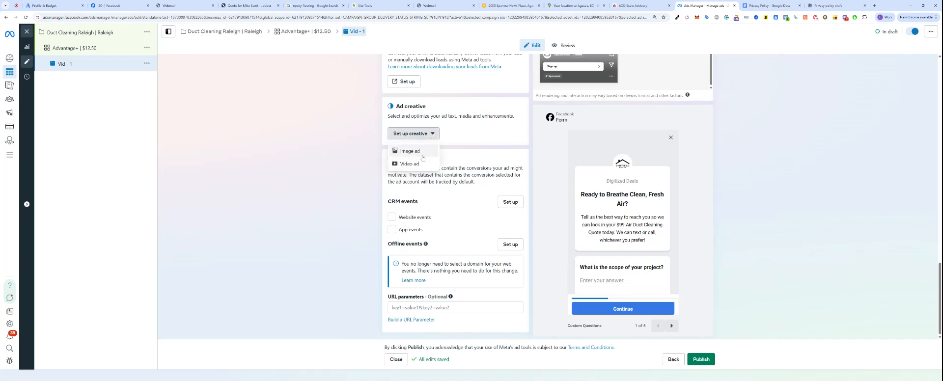
{"action": "left_click", "coordinate": [416, 164]}
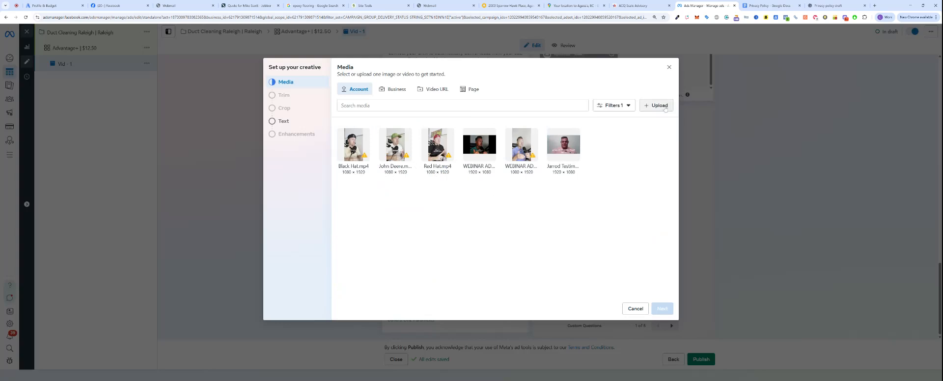
Step: Upload Duct cleaning Vid - 1.mp4 from the computer as the ad's video
{"action": "left_click", "coordinate": [665, 109]}
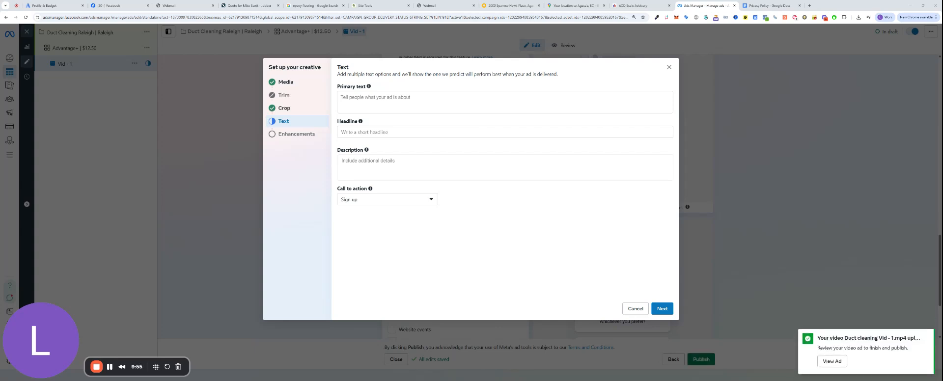
Step: Paste the 'Raleigh Homeowners — $99 Air Duct Cleaning' copy into Primary text and check the urgency line
{"action": "left_click", "coordinate": [504, 102]}
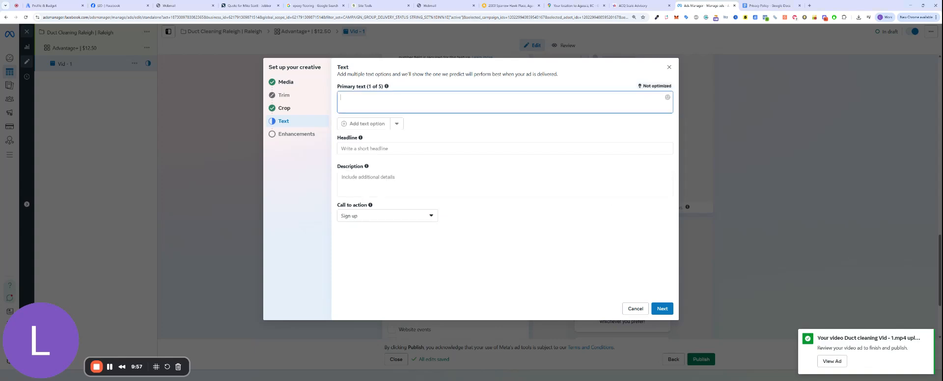
{"action": "key", "text": "ctrl+v"}
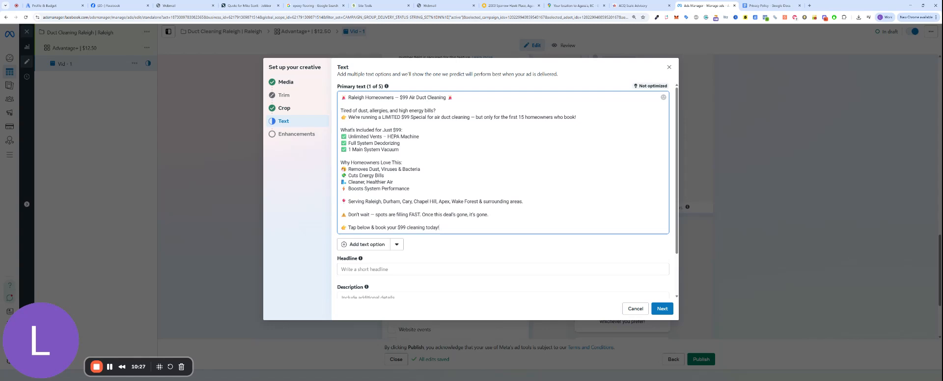
{"action": "left_click_drag", "start_coordinate": [428, 214], "coordinate": [488, 215]}
{"action": "left_click", "coordinate": [448, 215]}
Step: Set the headline to '$99 Air Duct Cleaning' with the siren emoji copied from the primary text
{"action": "left_click", "coordinate": [401, 269]}
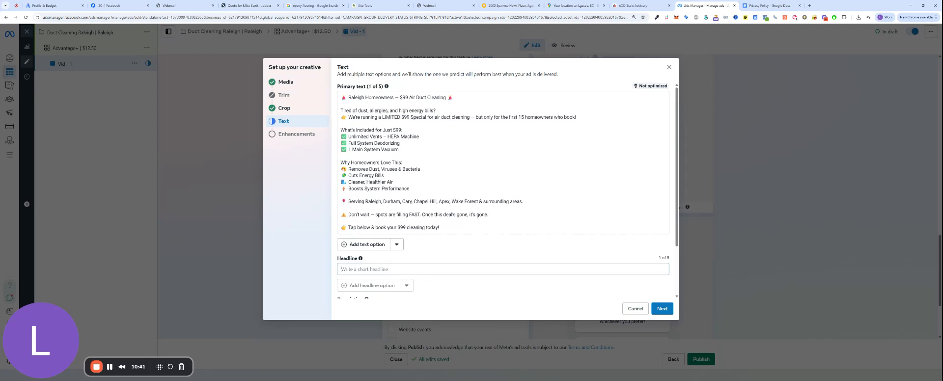
{"action": "left_click_drag", "start_coordinate": [398, 97], "coordinate": [453, 97]}
{"action": "key", "text": "ctrl+c"}
{"action": "left_click", "coordinate": [410, 269]}
{"action": "key", "text": "ctrl+v"}
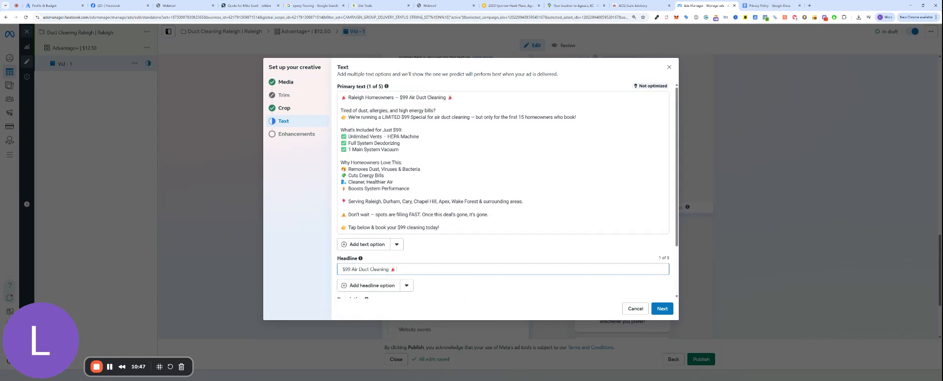
{"action": "left_click_drag", "start_coordinate": [341, 97], "coordinate": [347, 97]}
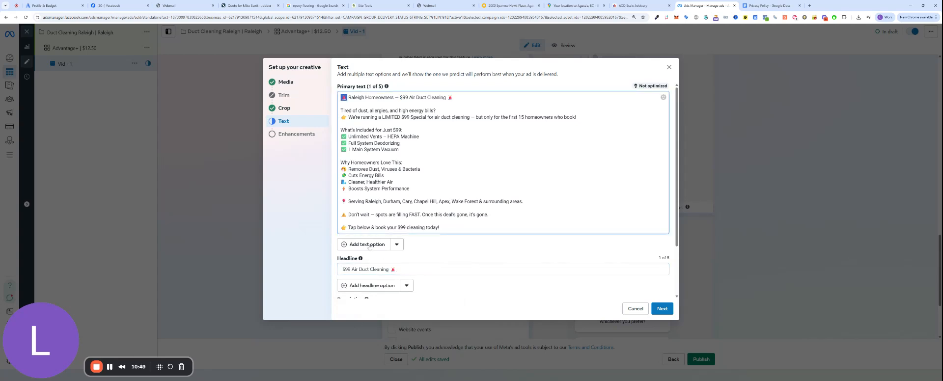
{"action": "left_click", "coordinate": [342, 269]}
{"action": "key", "text": "ctrl+v"}
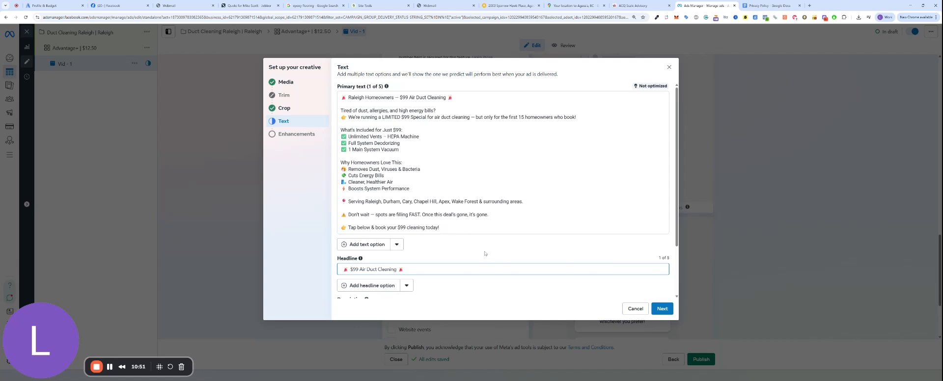
Step: Set the call to action to Book now and continue to creative enhancements
{"action": "scroll", "coordinate": [485, 253], "scroll_direction": "down", "scroll_amount": 1}
{"action": "left_click", "coordinate": [432, 288]}
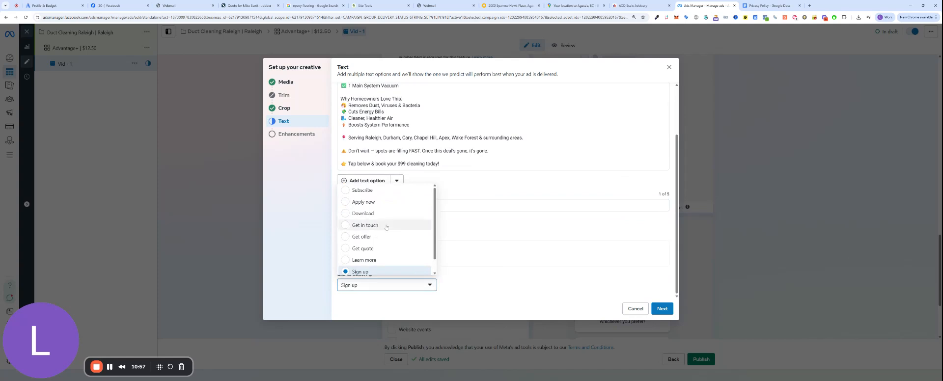
{"action": "scroll", "coordinate": [385, 202], "scroll_direction": "down", "scroll_amount": 1}
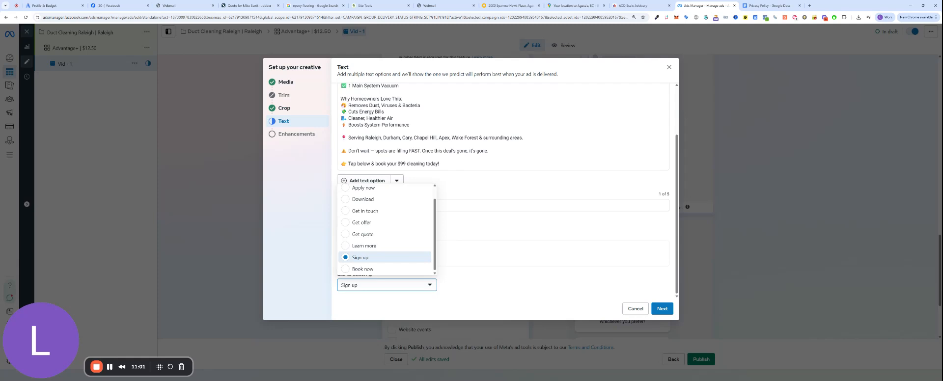
{"action": "left_click", "coordinate": [368, 269]}
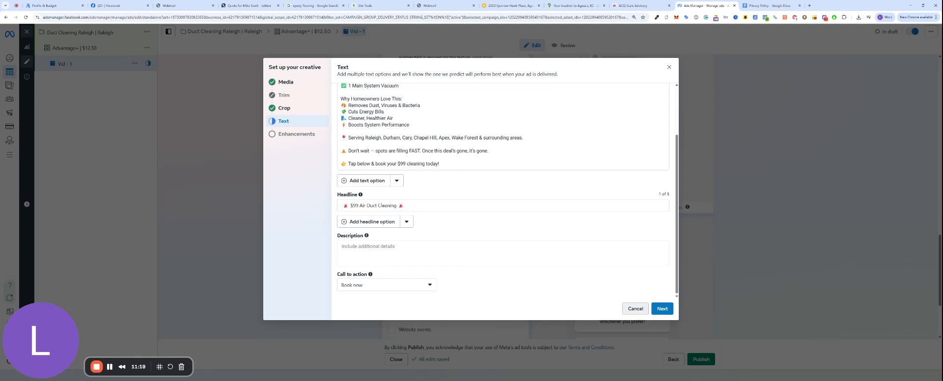
{"action": "left_click", "coordinate": [662, 308]}
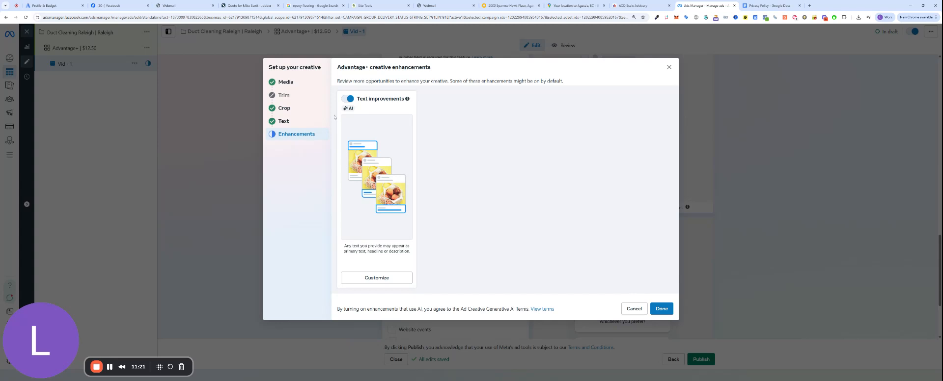
Step: Switch off AI text improvements and finish the duct cleaning video ad's creative
{"action": "left_click", "coordinate": [347, 99]}
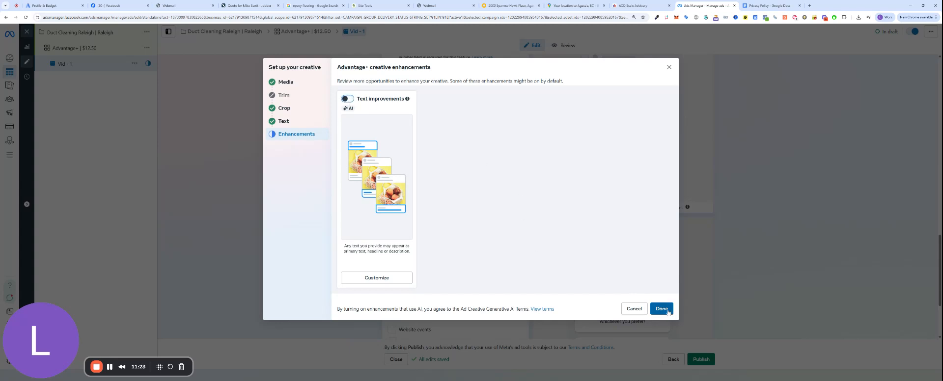
{"action": "left_click", "coordinate": [661, 309]}
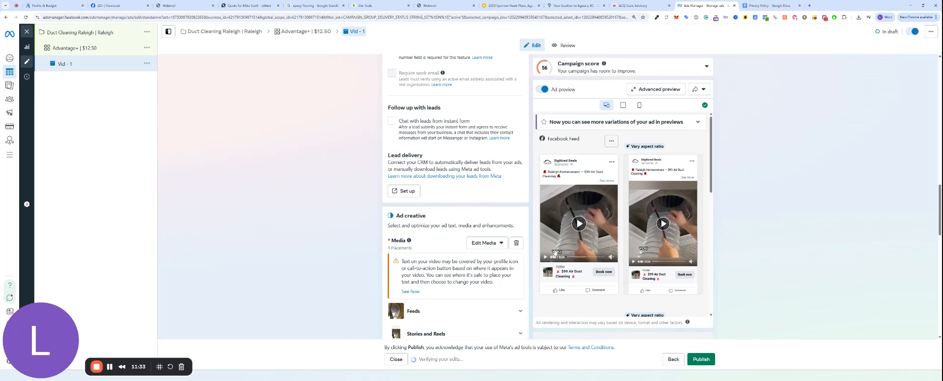
Step: Expand the first ad preview with See more to read the full ad text
{"action": "left_click", "coordinate": [610, 181]}
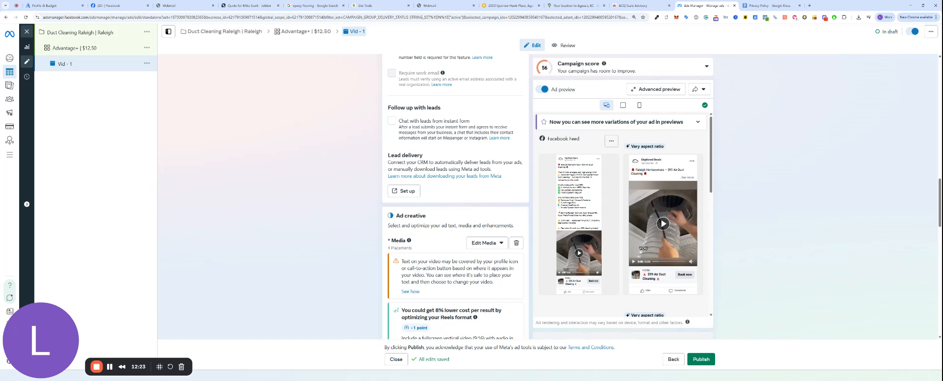
Step: Duplicate the Vid - 1 ad once in the original campaign, creating Vid - 1 - Copy
{"action": "left_click", "coordinate": [146, 63]}
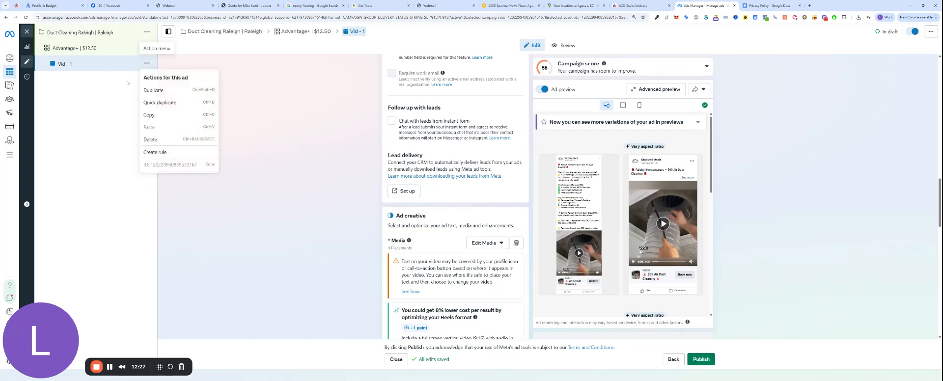
{"action": "left_click", "coordinate": [153, 90]}
{"action": "mouse_move", "coordinate": [512, 210]}
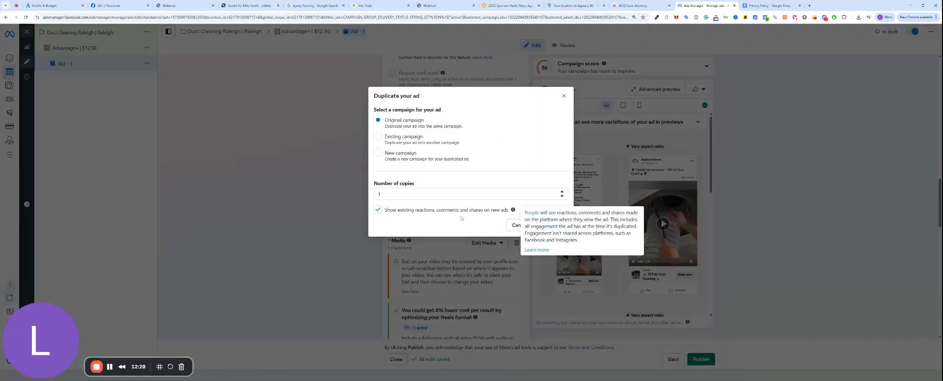
{"action": "left_click", "coordinate": [551, 225]}
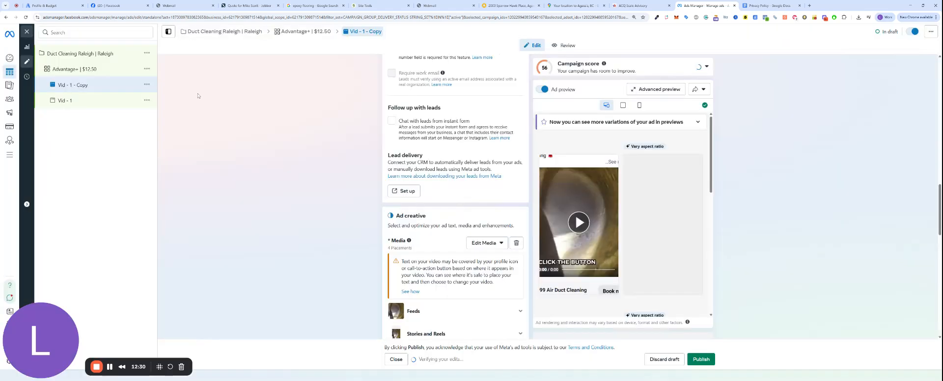
{"action": "scroll", "coordinate": [286, 140], "scroll_direction": "up", "scroll_amount": 4}
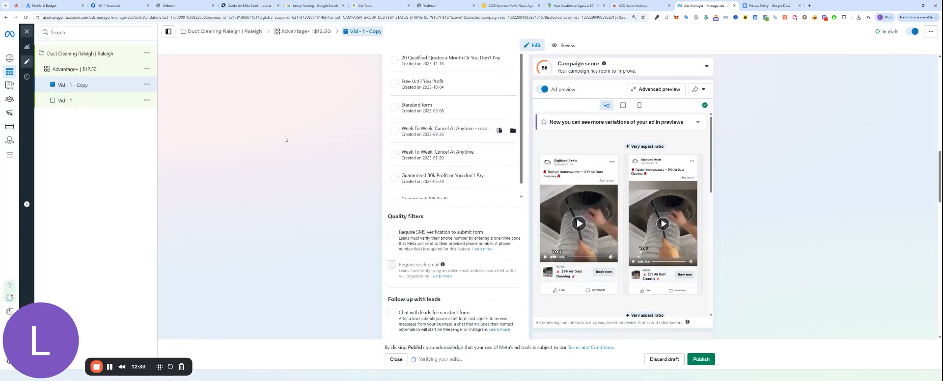
{"action": "scroll", "coordinate": [285, 139], "scroll_direction": "up", "scroll_amount": 6}
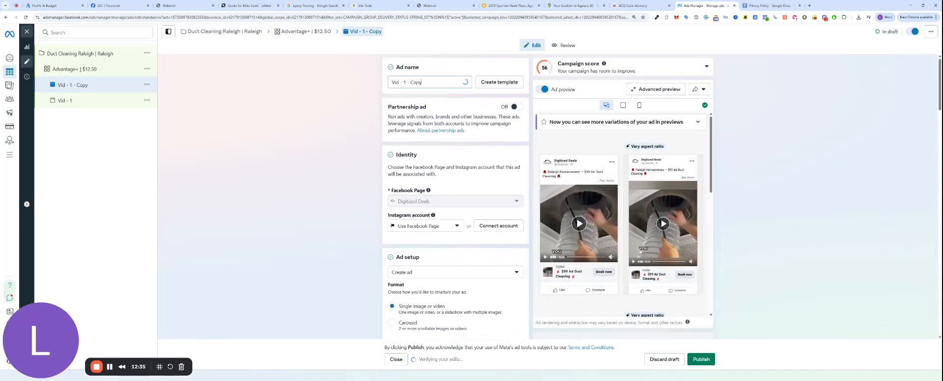
Step: Replace the copied ad's name with Img 1
{"action": "left_click_drag", "start_coordinate": [423, 82], "coordinate": [390, 83]}
{"action": "type", "text": "Img"}
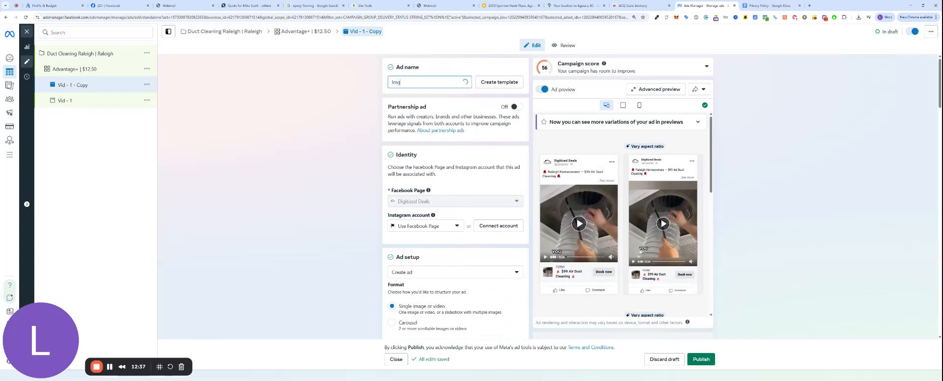
{"action": "type", "text": " 1"}
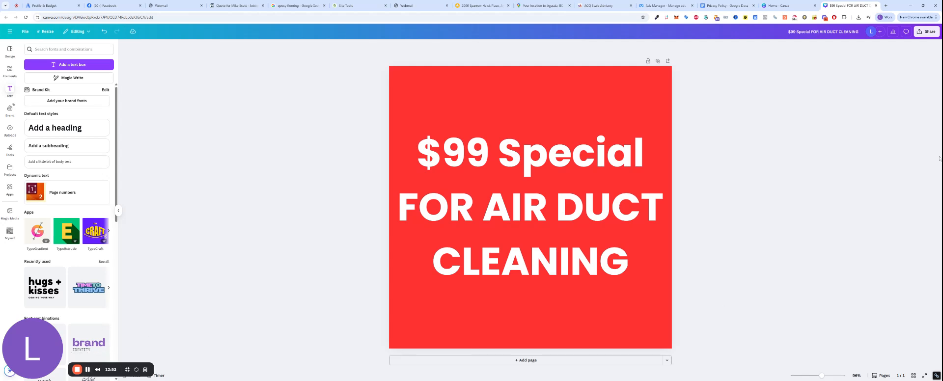
Step: Download the $99 Special FOR AIR DUCT CLEANING Canva design as a PNG, then return to Ads Manager
{"action": "left_click", "coordinate": [926, 31]}
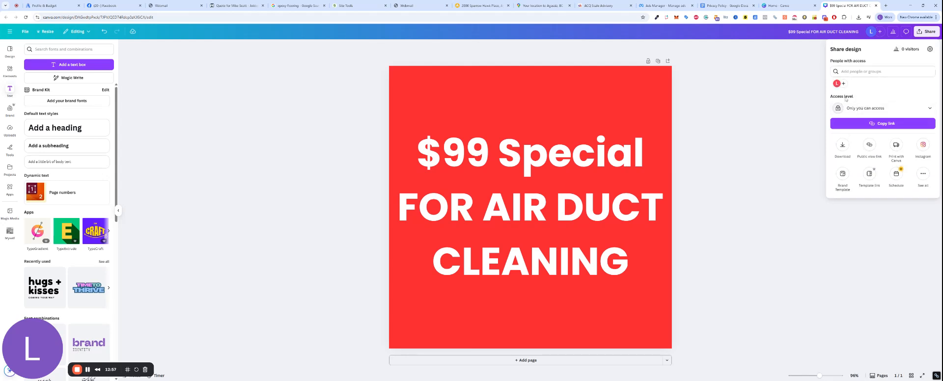
{"action": "left_click", "coordinate": [846, 145]}
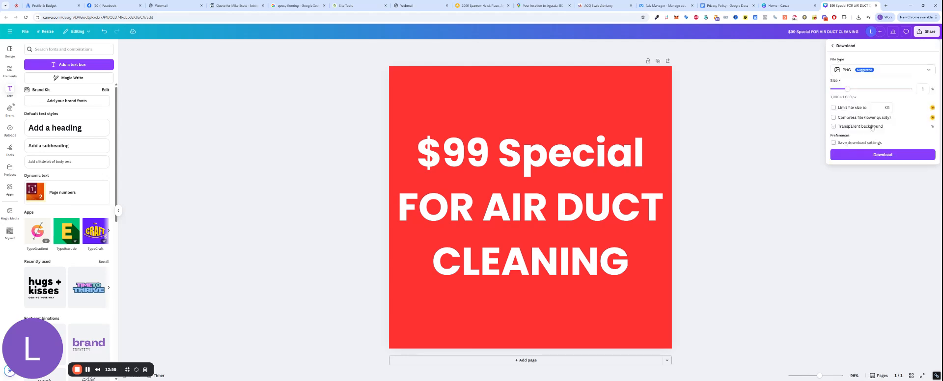
{"action": "left_click", "coordinate": [875, 154]}
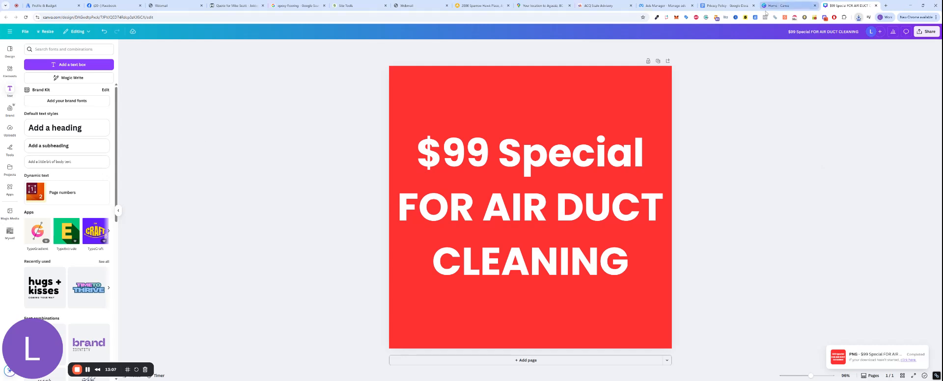
{"action": "left_click", "coordinate": [657, 4]}
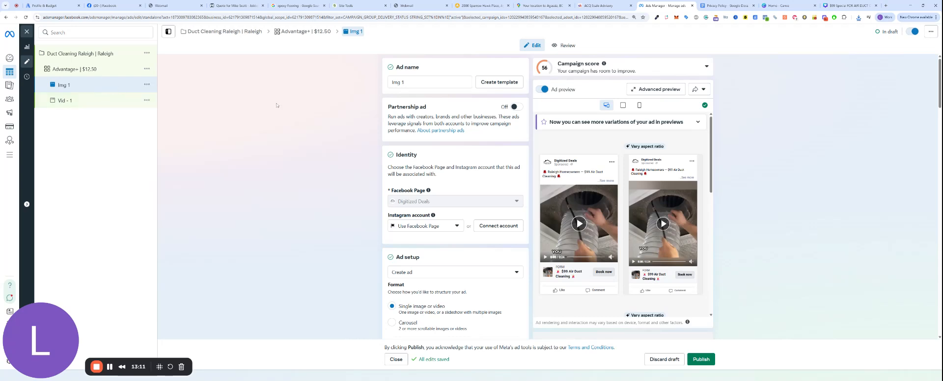
Step: Delete the Img 1 ad's video and add the downloaded $99 Special image as its media
{"action": "scroll", "coordinate": [414, 138], "scroll_direction": "down", "scroll_amount": 1}
{"action": "scroll", "coordinate": [414, 138], "scroll_direction": "down", "scroll_amount": 10}
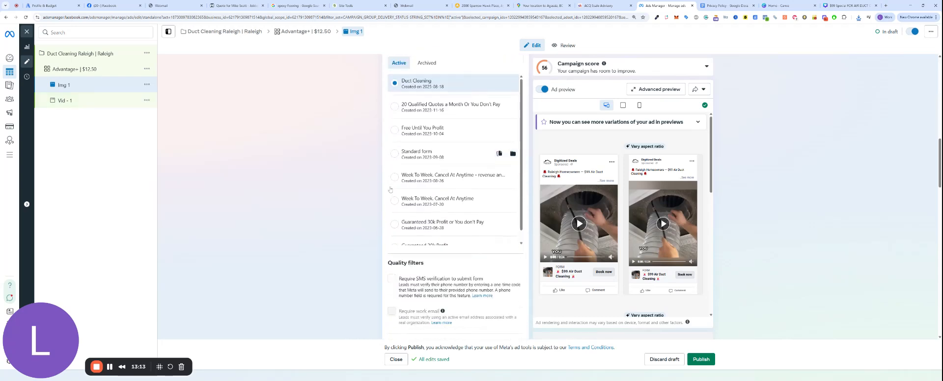
{"action": "scroll", "coordinate": [353, 230], "scroll_direction": "down", "scroll_amount": 6}
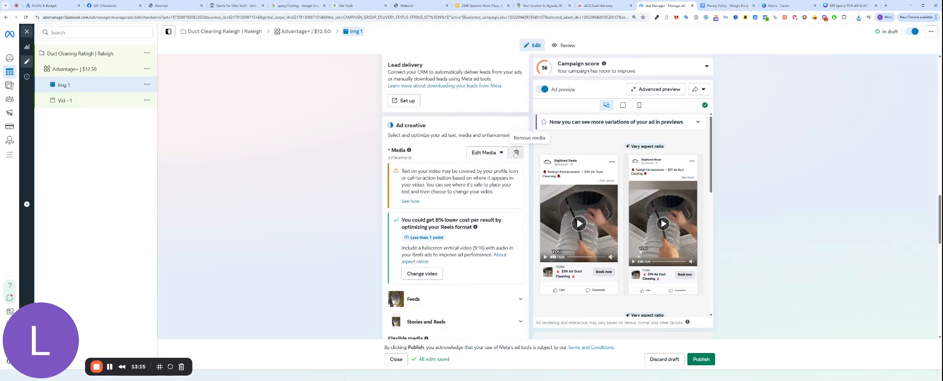
{"action": "left_click", "coordinate": [516, 153]}
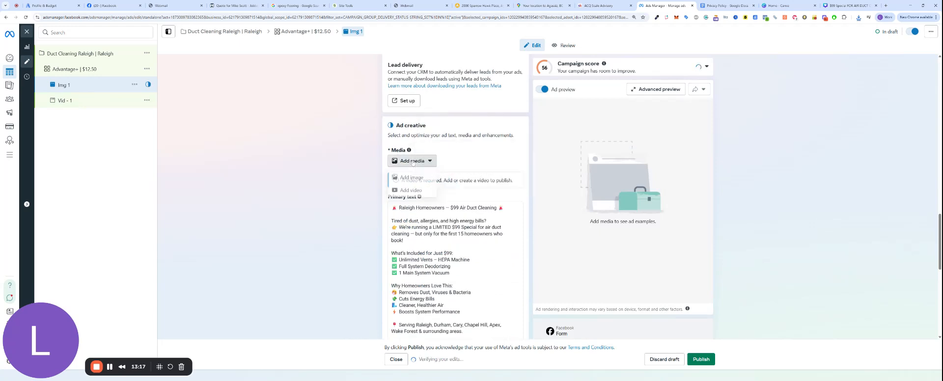
{"action": "left_click", "coordinate": [411, 161]}
{"action": "left_click", "coordinate": [411, 178]}
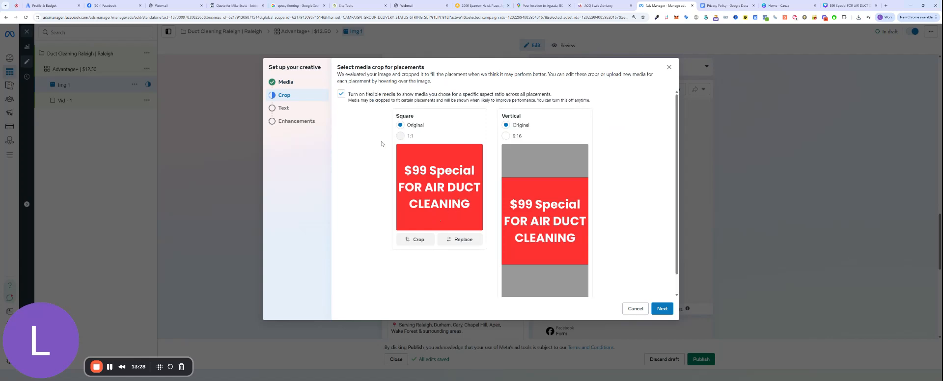
Step: Turn off flexible media and advance past the crop and text steps
{"action": "left_click", "coordinate": [341, 94]}
{"action": "scroll", "coordinate": [665, 254], "scroll_direction": "down", "scroll_amount": 1}
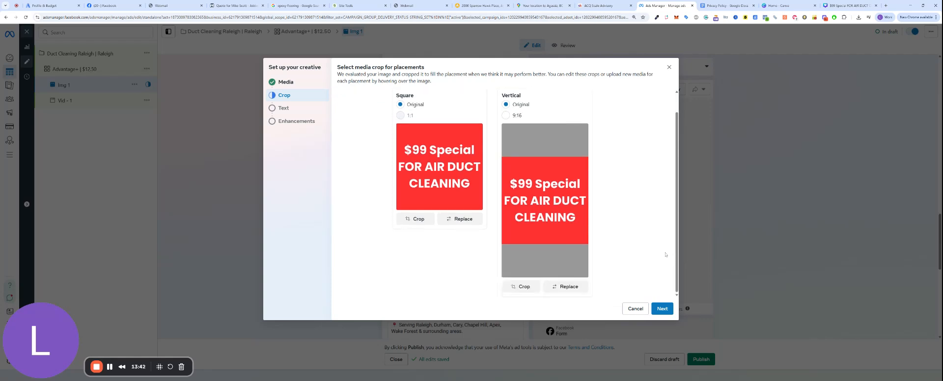
{"action": "left_click", "coordinate": [662, 308]}
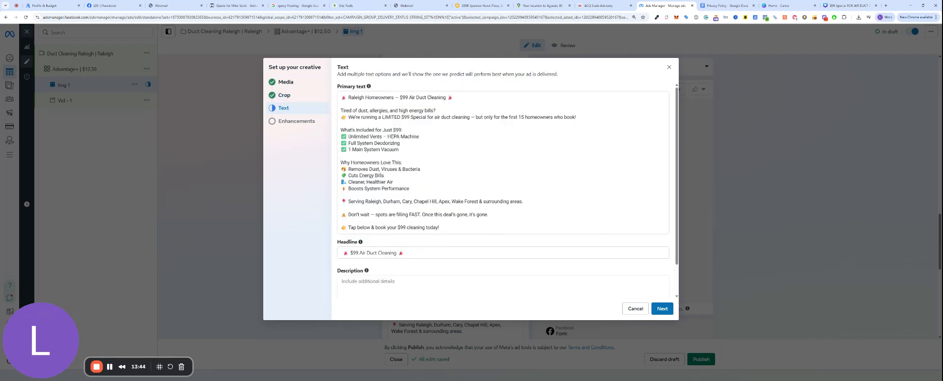
{"action": "left_click", "coordinate": [661, 308]}
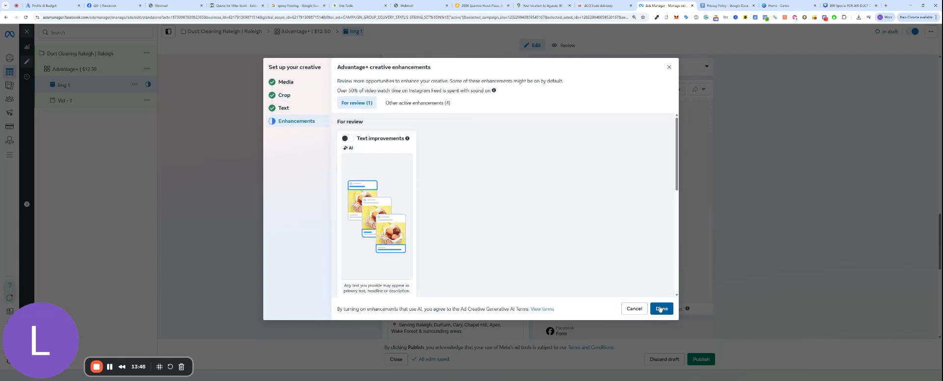
Step: Switch off Add overlays, Visual touch-ups, Add music and Image animation, then confirm the creative
{"action": "scroll", "coordinate": [366, 171], "scroll_direction": "down", "scroll_amount": 3}
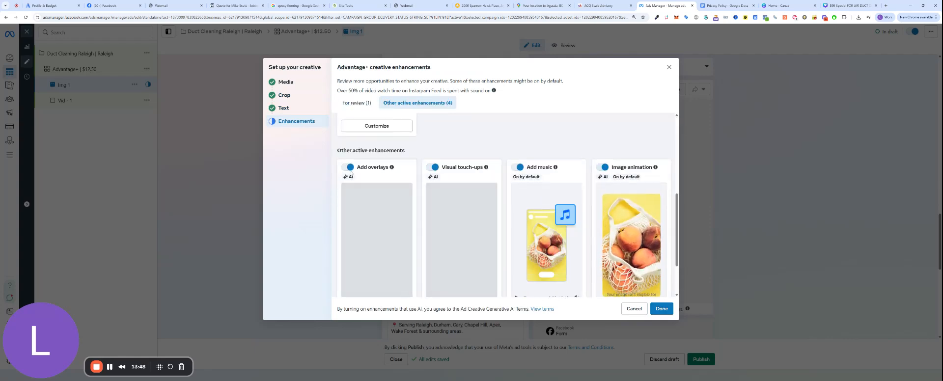
{"action": "left_click", "coordinate": [347, 167]}
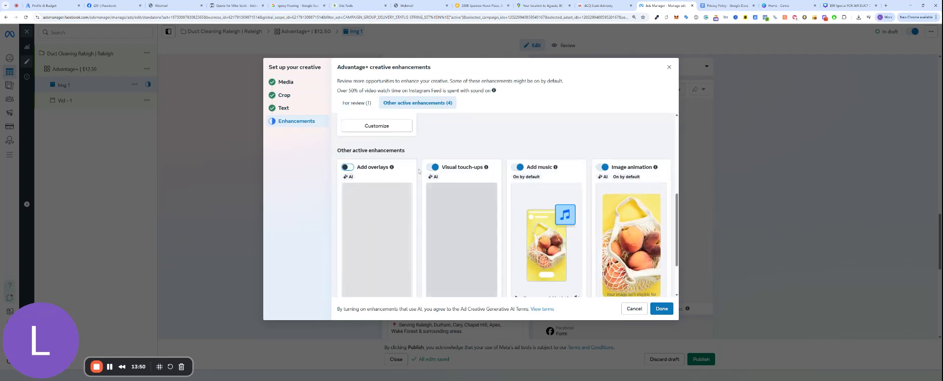
{"action": "left_click", "coordinate": [432, 168]}
{"action": "left_click", "coordinate": [518, 167]}
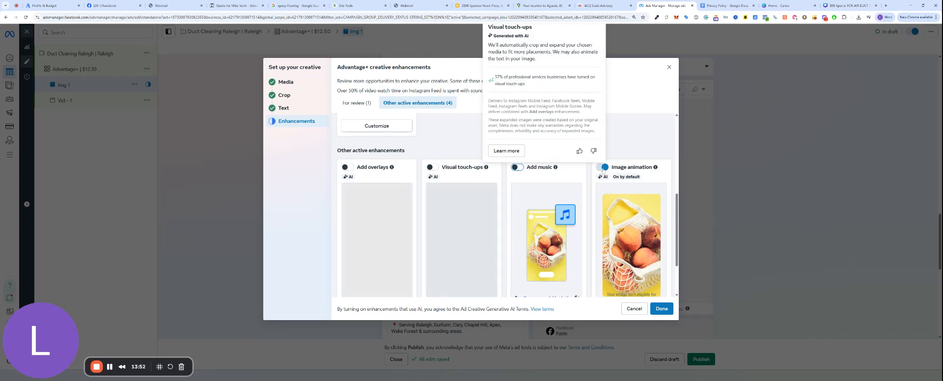
{"action": "left_click", "coordinate": [601, 167]}
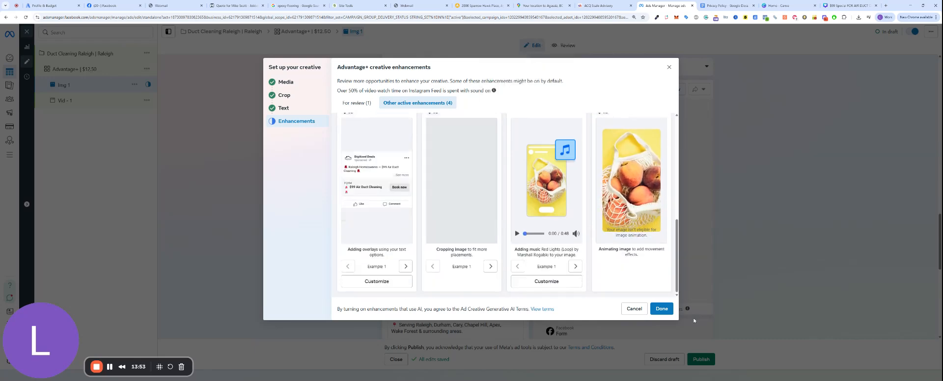
{"action": "left_click", "coordinate": [668, 310]}
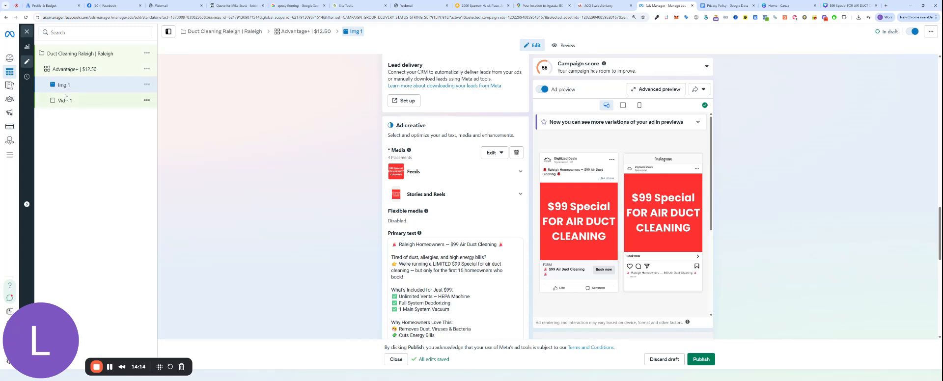
Step: Review the Advantage+ | $12.50 ad set's budget, audience and placement settings
{"action": "left_click", "coordinate": [84, 72]}
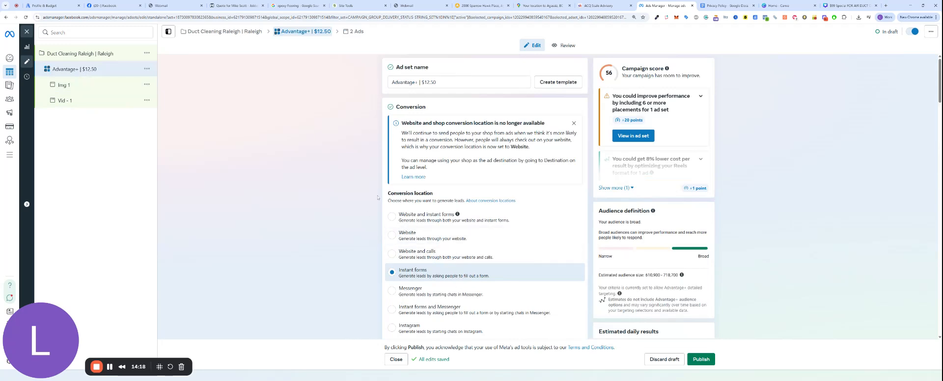
{"action": "scroll", "coordinate": [391, 212], "scroll_direction": "down", "scroll_amount": 10}
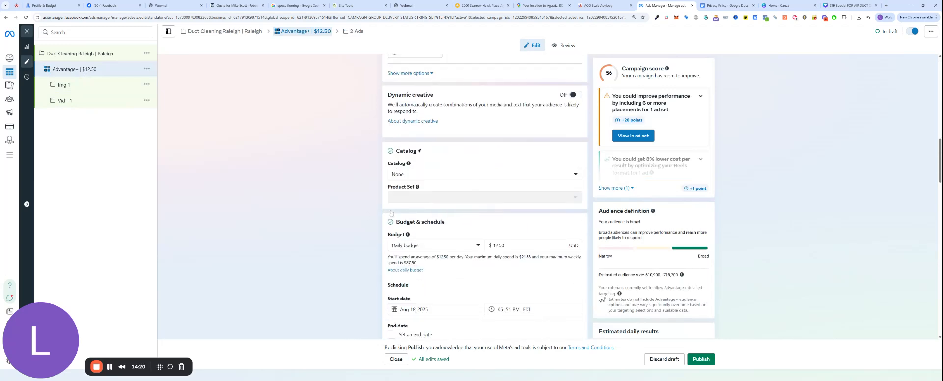
{"action": "scroll", "coordinate": [391, 212], "scroll_direction": "down", "scroll_amount": 4}
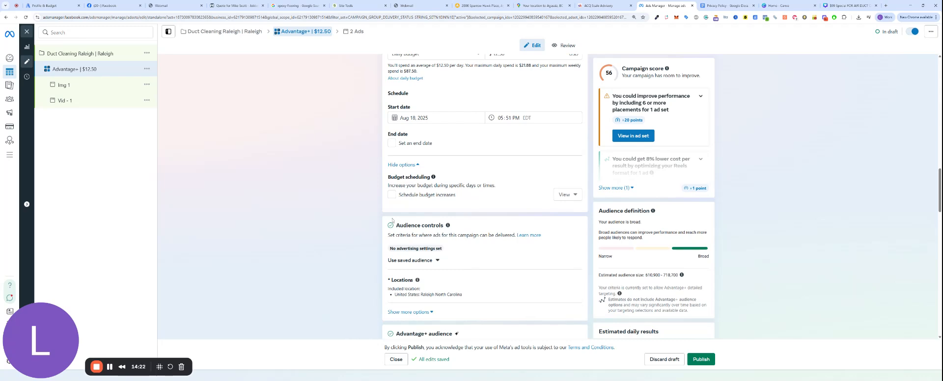
{"action": "scroll", "coordinate": [392, 220], "scroll_direction": "up", "scroll_amount": 8}
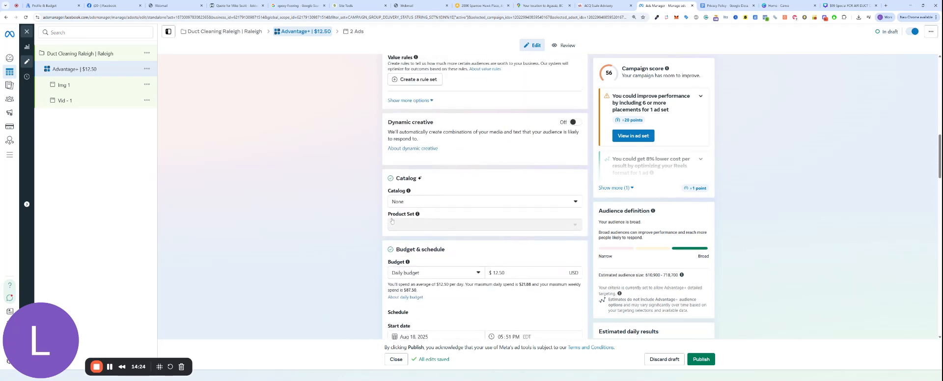
{"action": "scroll", "coordinate": [392, 214], "scroll_direction": "down", "scroll_amount": 10}
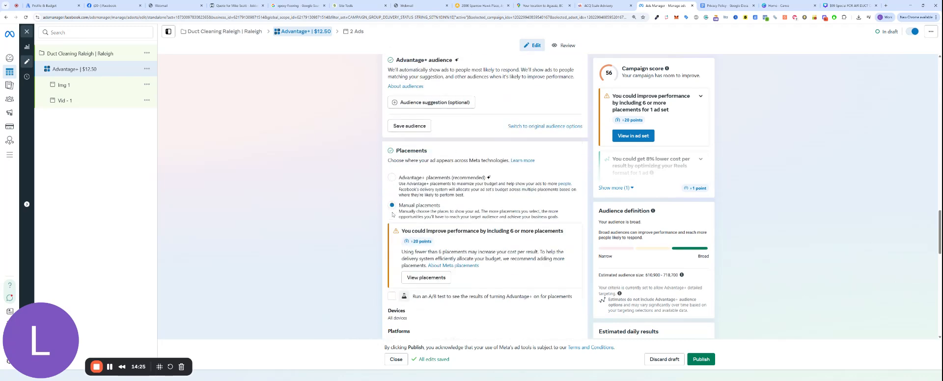
{"action": "scroll", "coordinate": [392, 215], "scroll_direction": "down", "scroll_amount": 6}
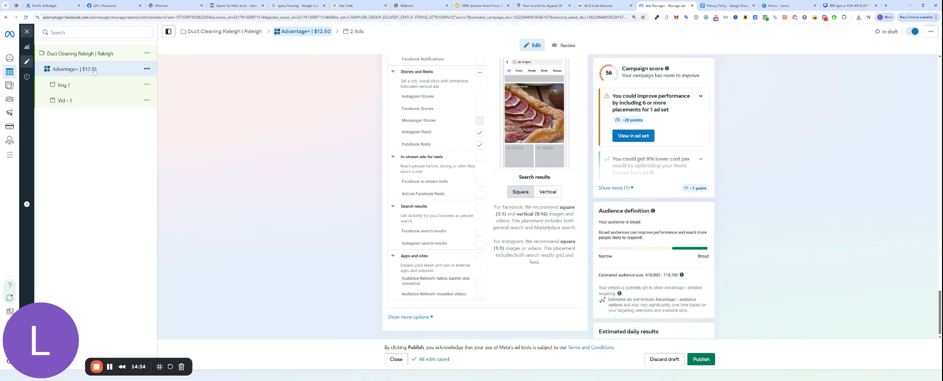
{"action": "left_click", "coordinate": [146, 68]}
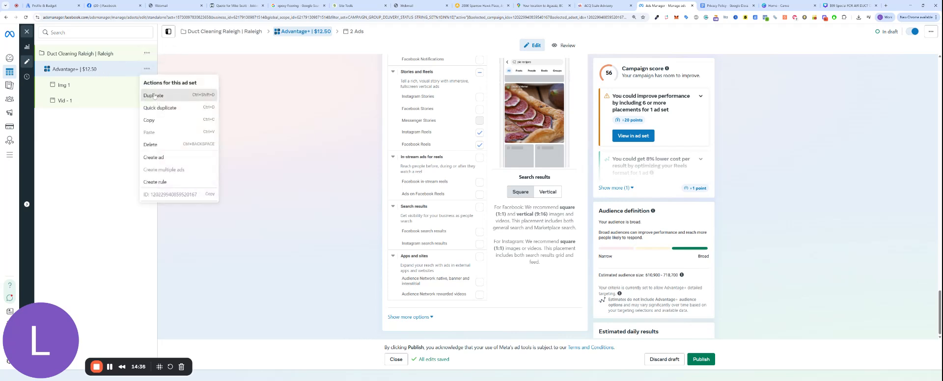
Step: Duplicate the Advantage+ | $12.50 ad set along with its Vid - 1 and Img 1 ads
{"action": "left_click", "coordinate": [167, 95]}
{"action": "left_click", "coordinate": [547, 291]}
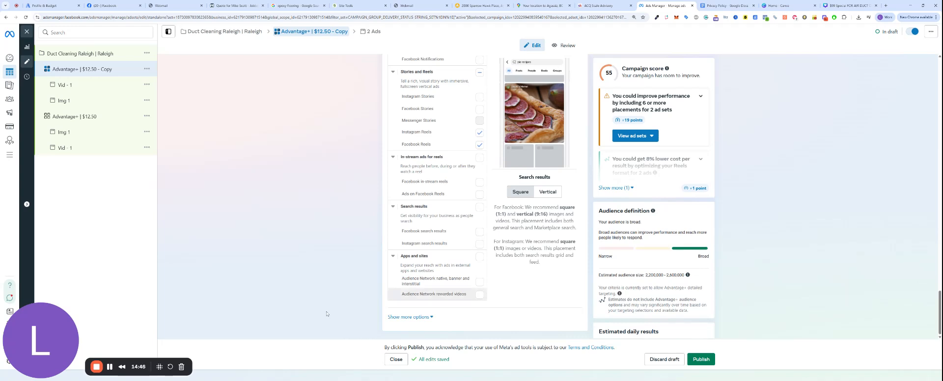
Step: Rename the copied ad set to Advantage+ | $12.50 - 2
{"action": "scroll", "coordinate": [327, 249], "scroll_direction": "up", "scroll_amount": 7}
{"action": "scroll", "coordinate": [328, 249], "scroll_direction": "up", "scroll_amount": 5}
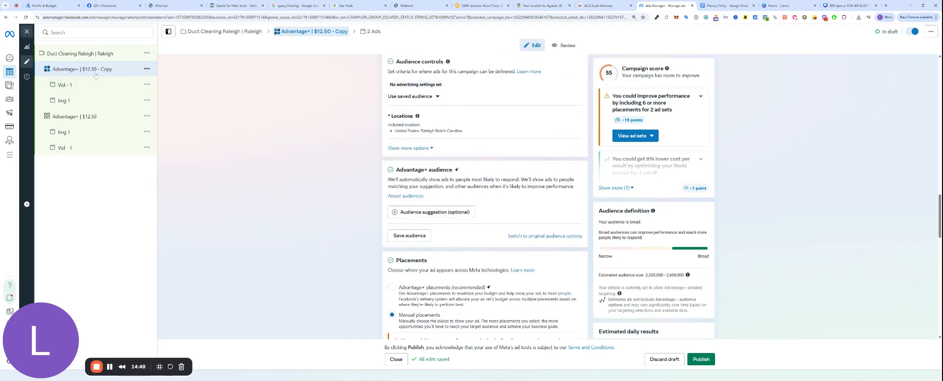
{"action": "scroll", "coordinate": [379, 141], "scroll_direction": "up", "scroll_amount": 8}
{"action": "scroll", "coordinate": [379, 141], "scroll_direction": "up", "scroll_amount": 6}
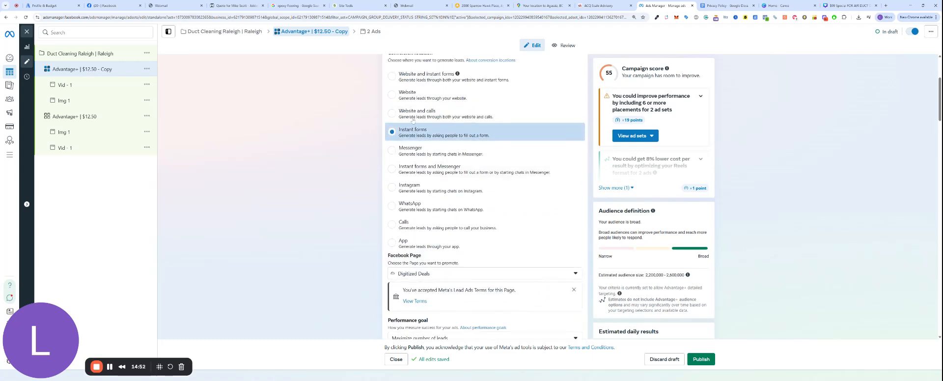
{"action": "type", "text": "2.50 - 2"}
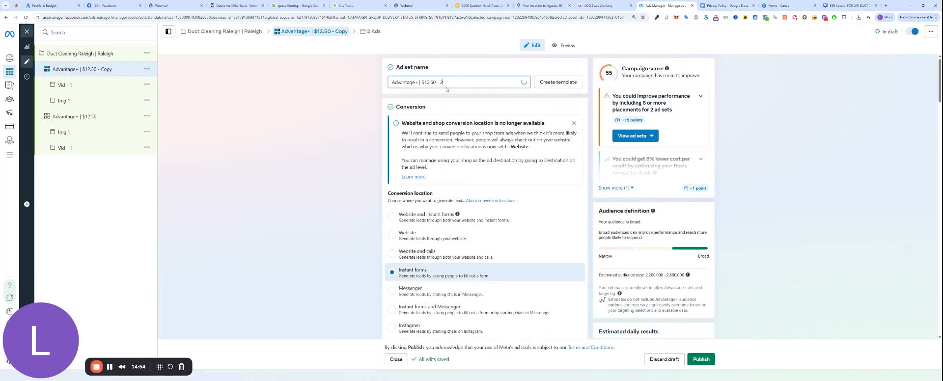
{"action": "left_click", "coordinate": [282, 177]}
Step: Limit the ad set's location targeting to Raleigh by unchecking 'Reach more people likely to respond'
{"action": "scroll", "coordinate": [282, 177], "scroll_direction": "down", "scroll_amount": 10}
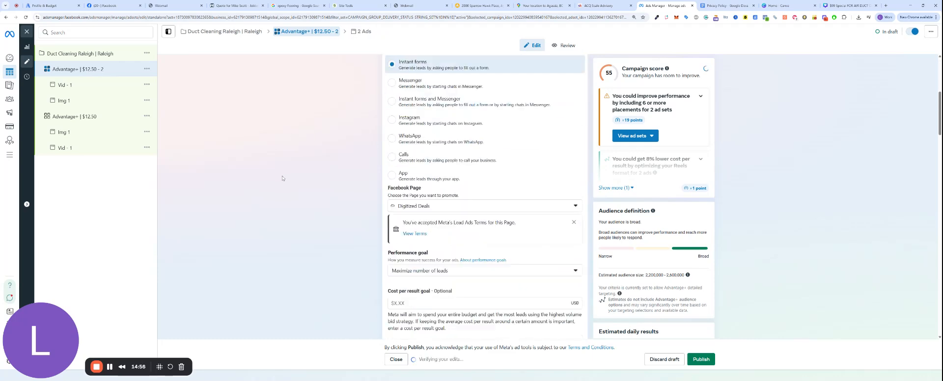
{"action": "scroll", "coordinate": [283, 180], "scroll_direction": "down", "scroll_amount": 3}
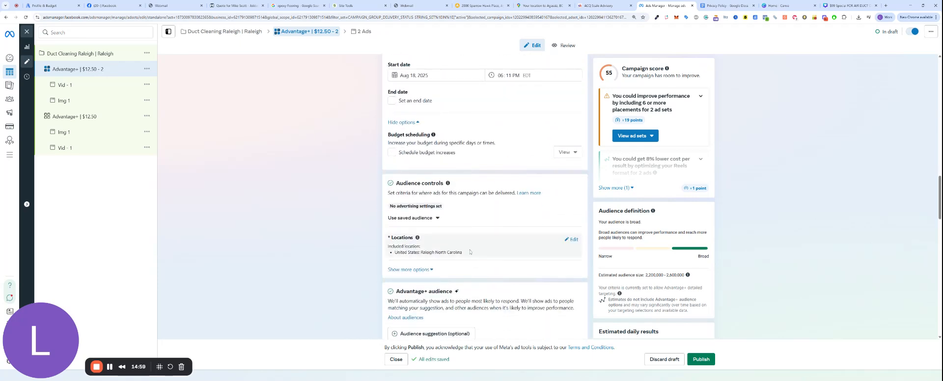
{"action": "left_click", "coordinate": [571, 239]}
{"action": "scroll", "coordinate": [426, 316], "scroll_direction": "down", "scroll_amount": 2}
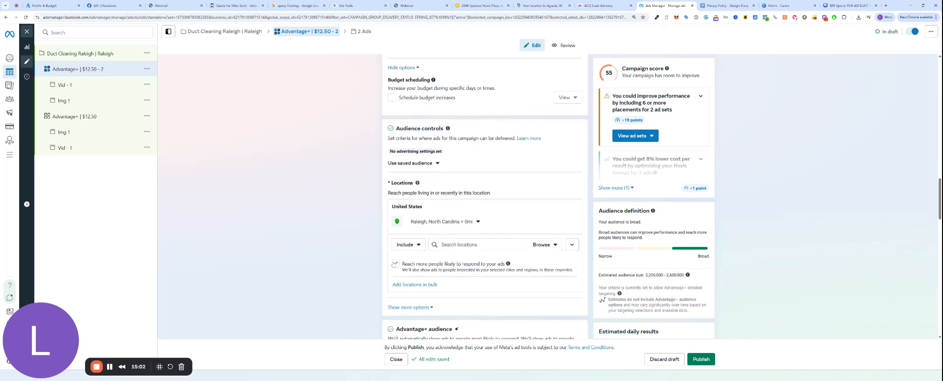
{"action": "left_click", "coordinate": [396, 265]}
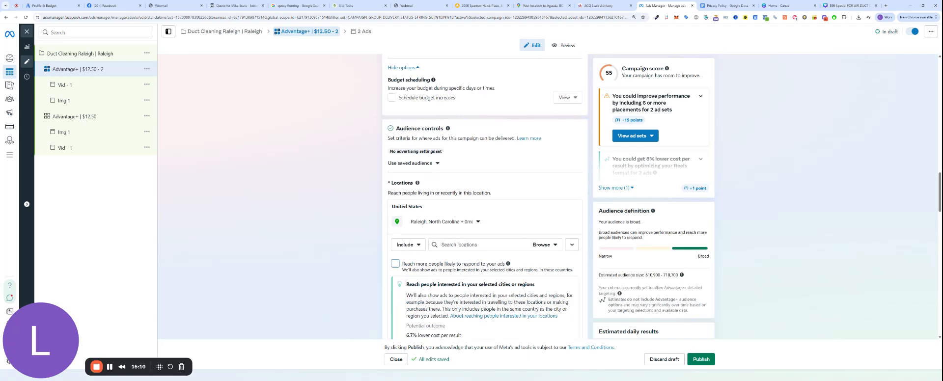
{"action": "left_click", "coordinate": [83, 122]}
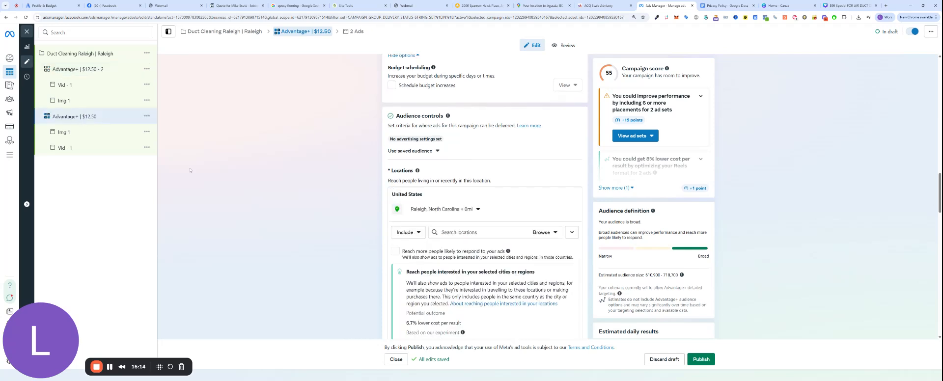
Step: Publish the Duct Cleaning Raleigh | Raleigh campaign with its 2 ad sets and 4 ads
{"action": "left_click", "coordinate": [100, 55]}
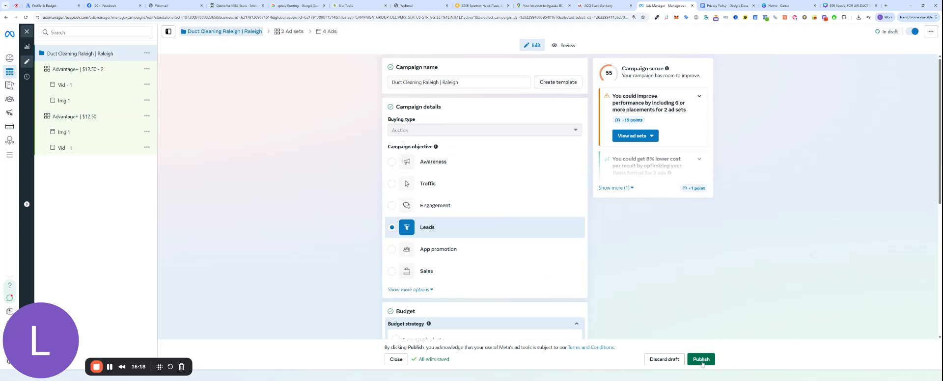
{"action": "left_click", "coordinate": [702, 364]}
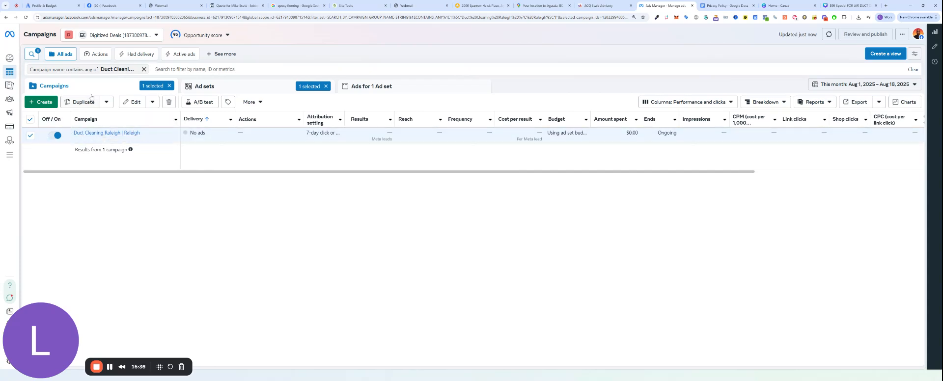
{"action": "left_click", "coordinate": [224, 86]}
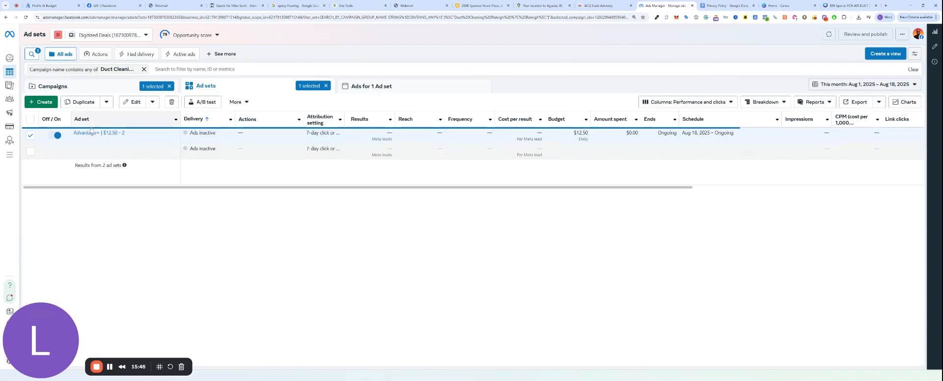
{"action": "left_click", "coordinate": [30, 151]}
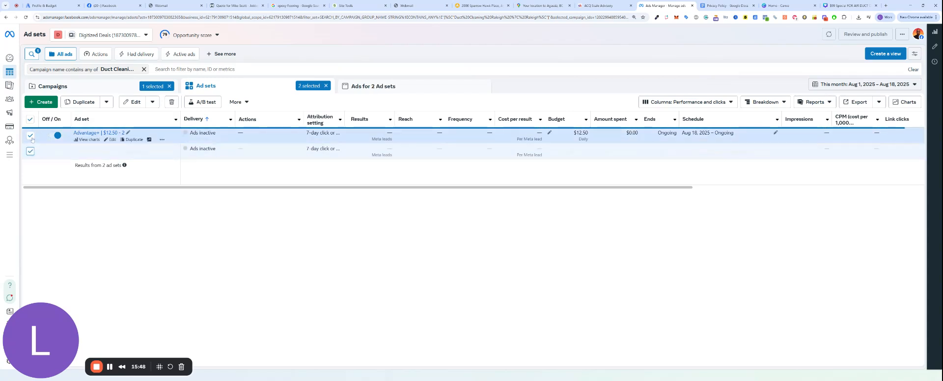
{"action": "left_click", "coordinate": [30, 153]}
{"action": "left_click", "coordinate": [30, 136]}
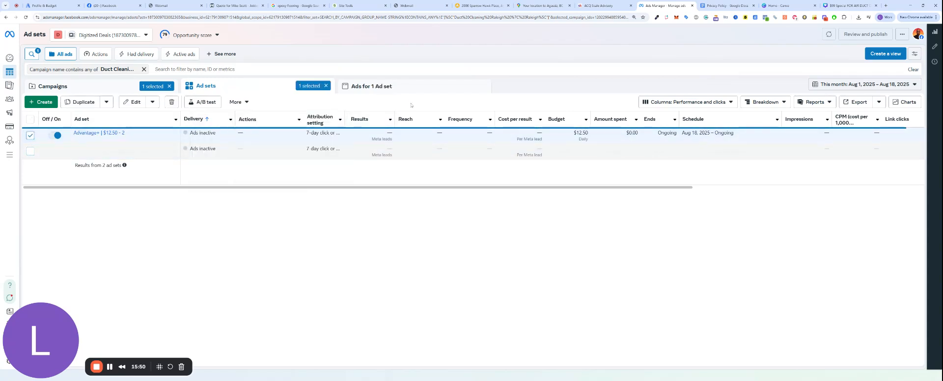
{"action": "left_click", "coordinate": [402, 88]}
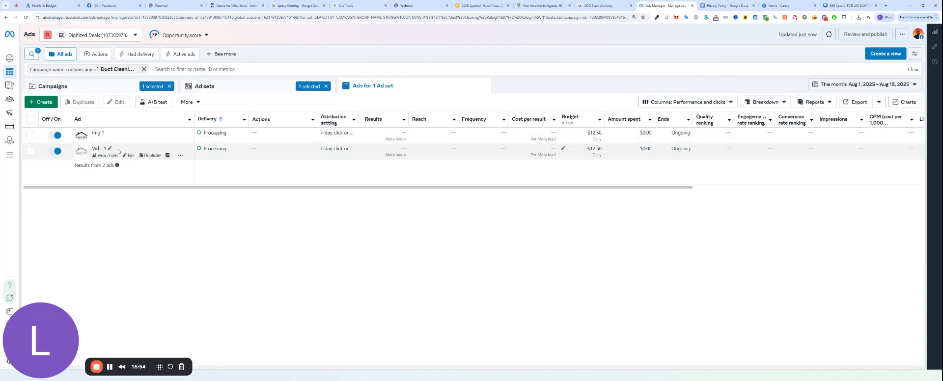
{"action": "left_click", "coordinate": [231, 92]}
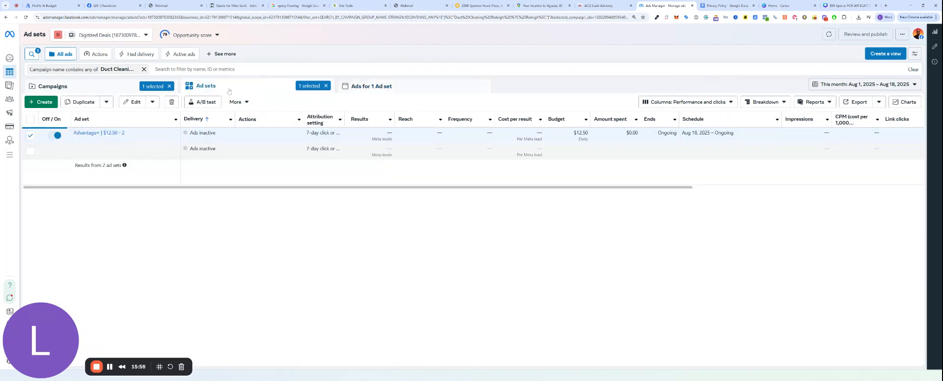
{"action": "left_click", "coordinate": [123, 90]}
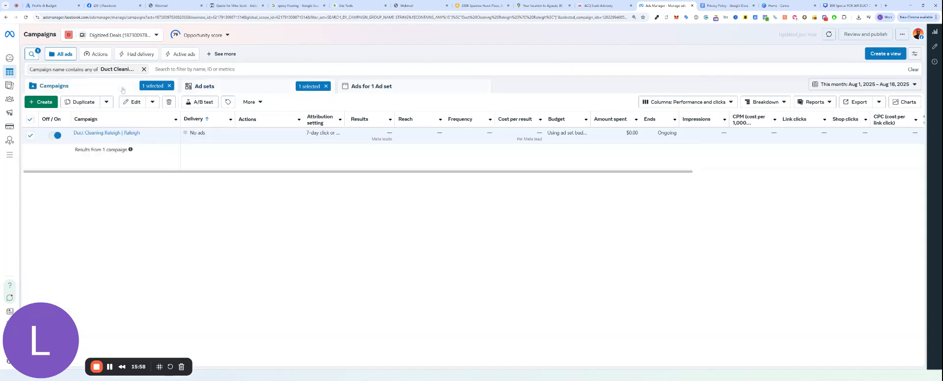